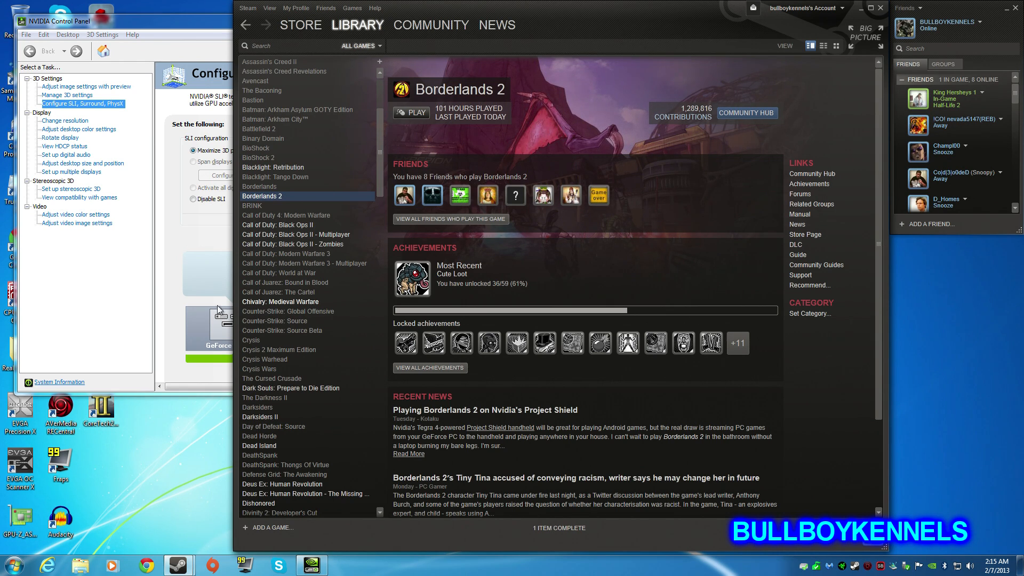
Switch to the NVIDIA Control Panel and review the PhysX processor choices without changing the selection.
click(124, 317)
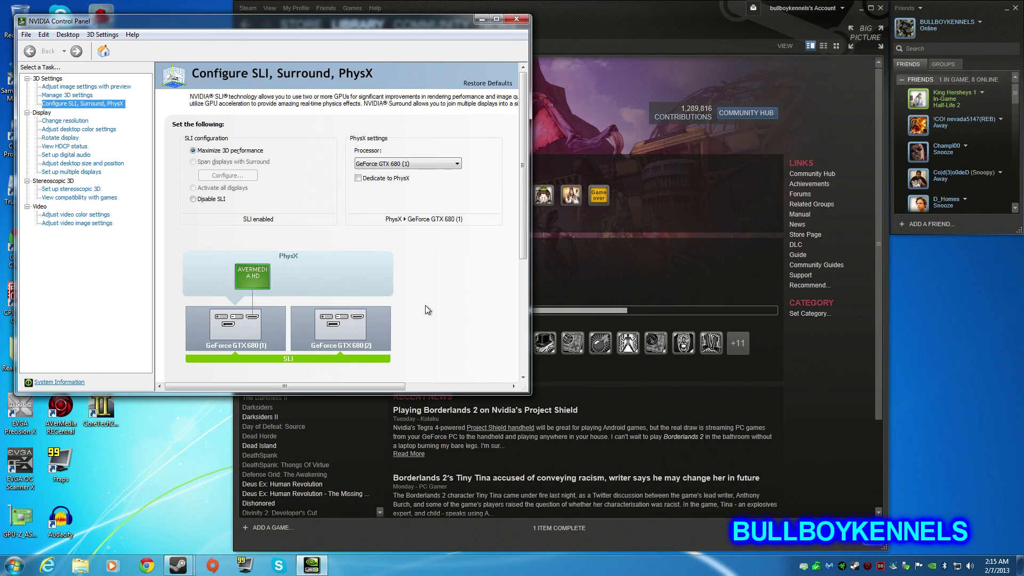
click(456, 164)
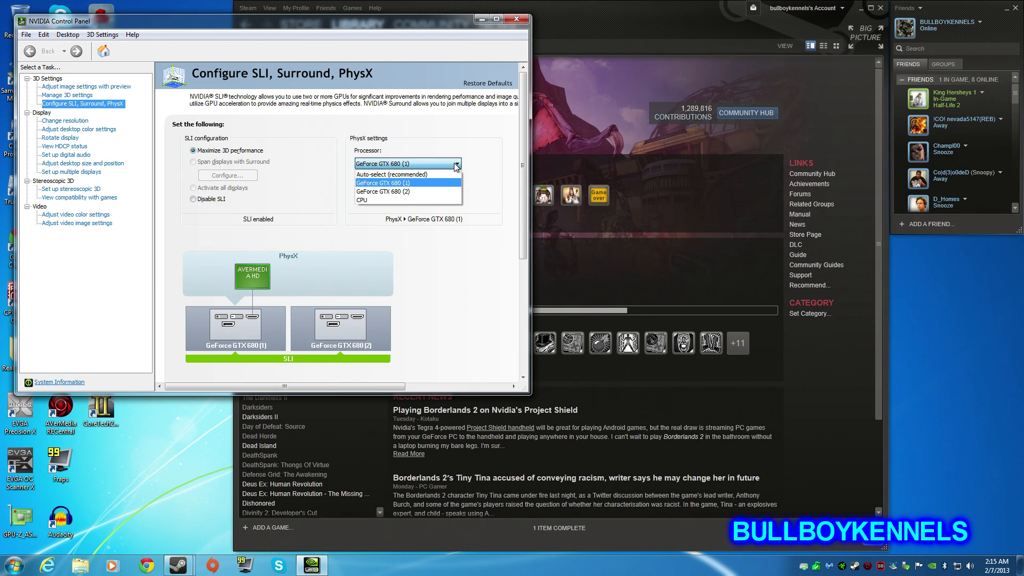
click(498, 168)
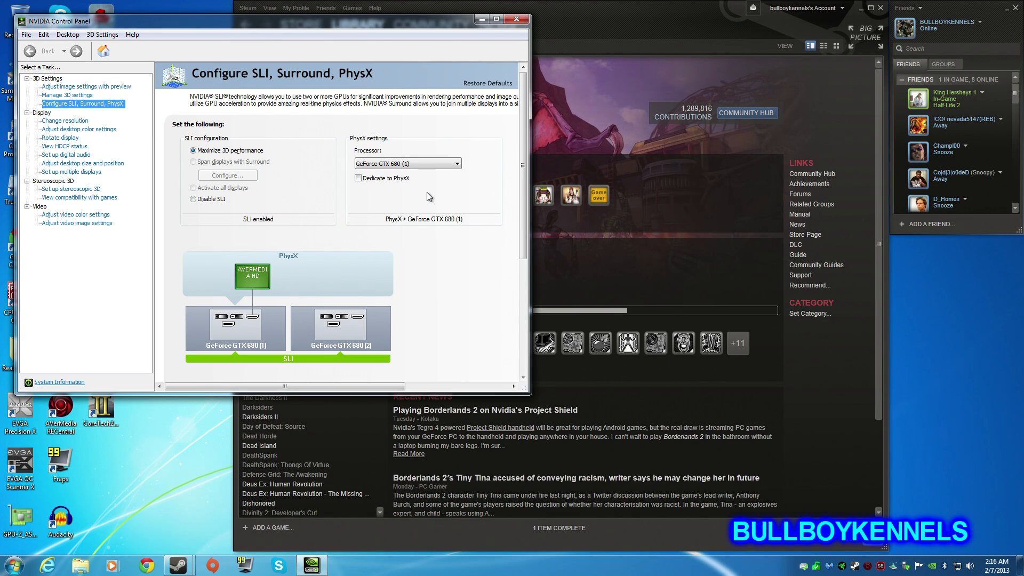
Open the desktop color settings and review the color adjustments and the available digital color formats, keeping YCbCr444.
click(87, 132)
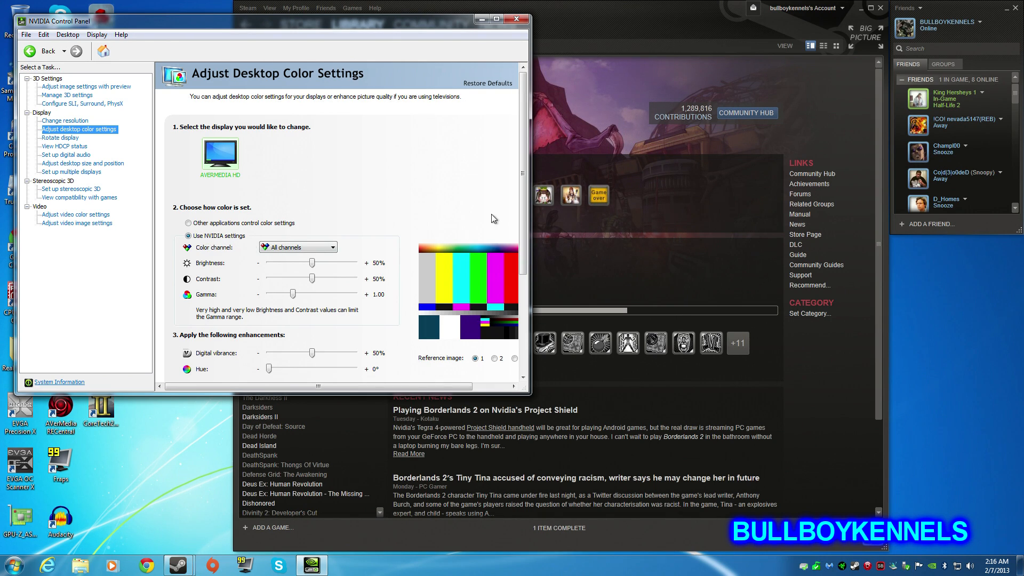
drag(524, 213, 534, 317)
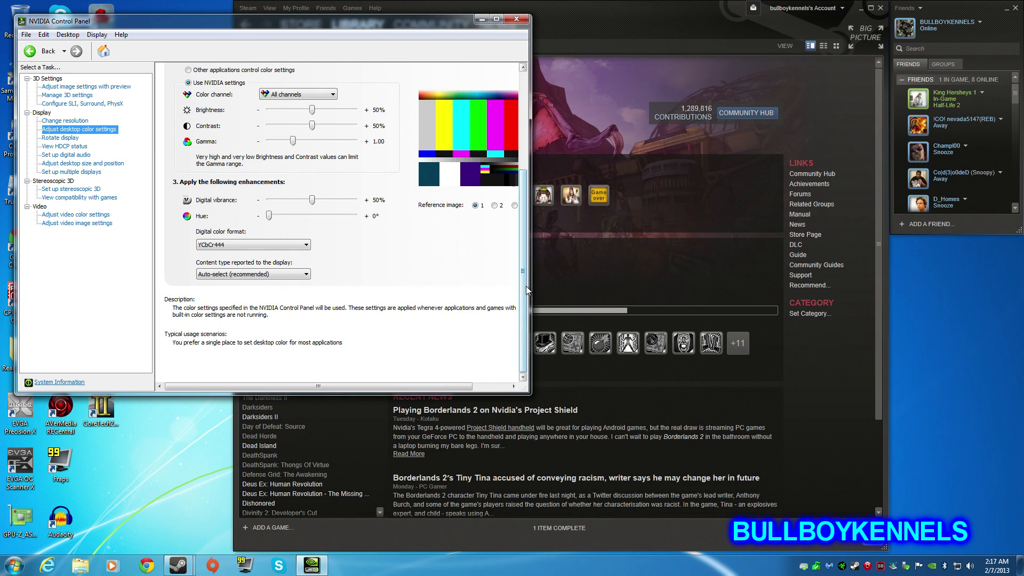
click(308, 245)
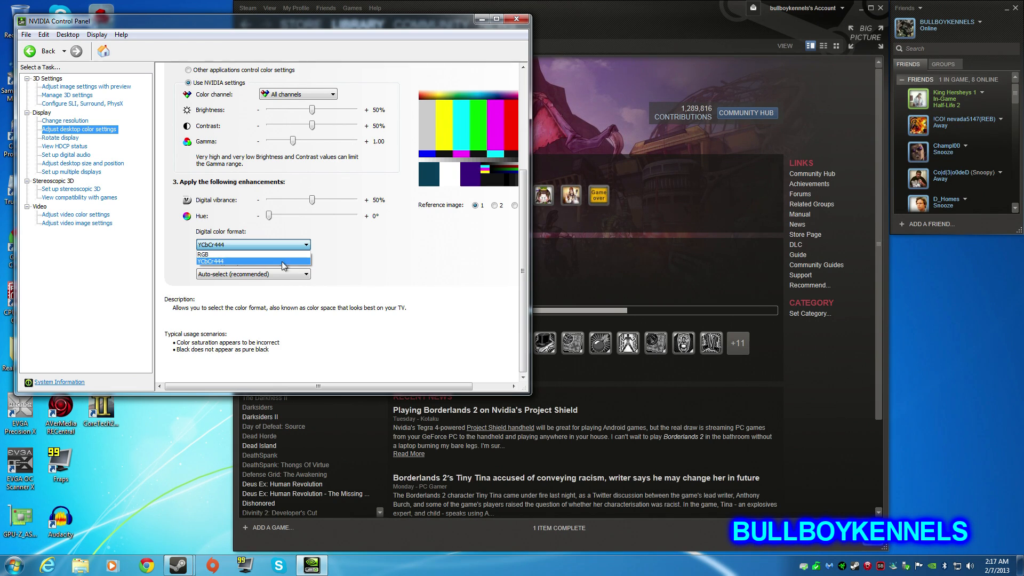
click(399, 280)
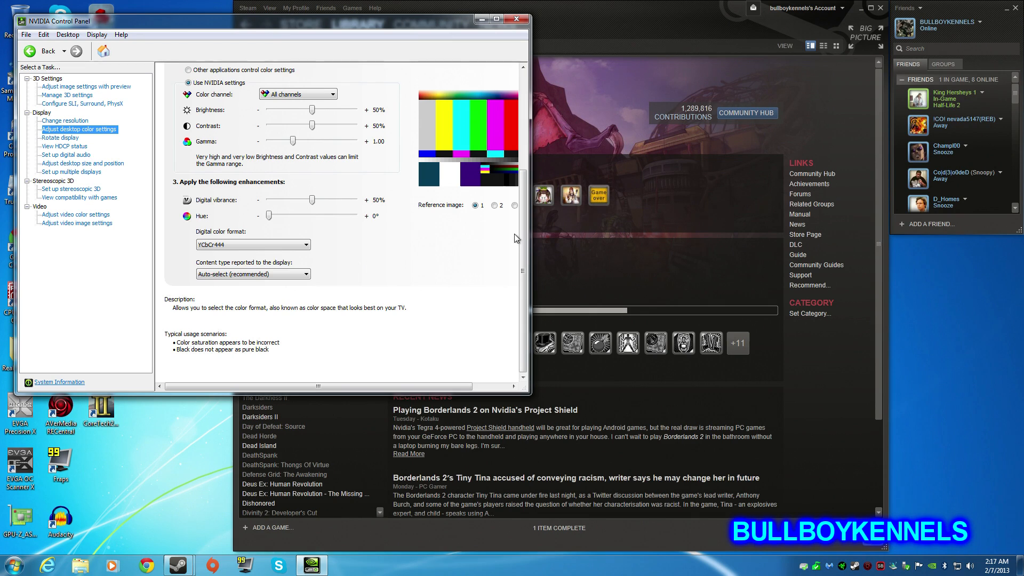
drag(523, 232, 491, 148)
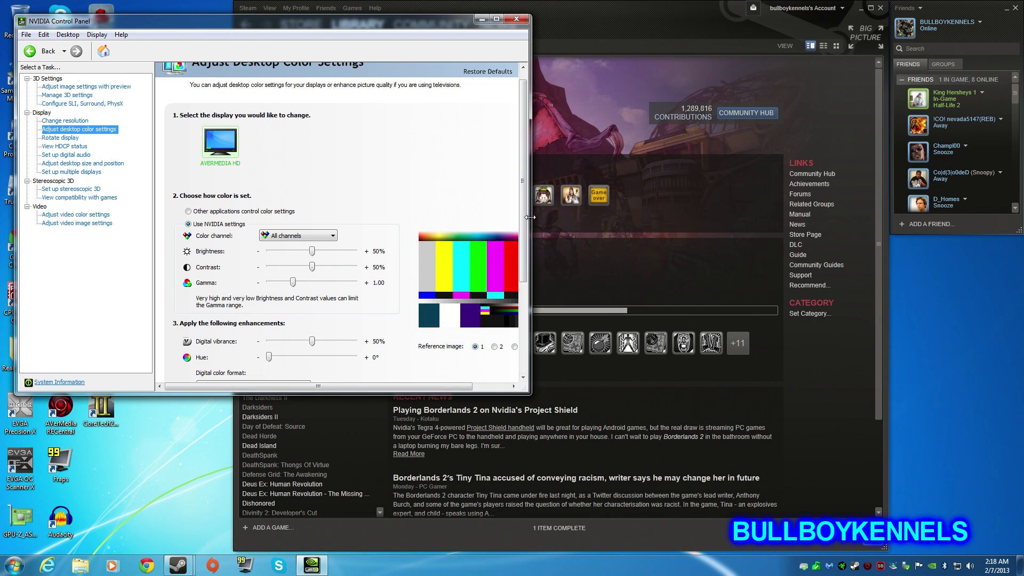
drag(525, 204, 523, 229)
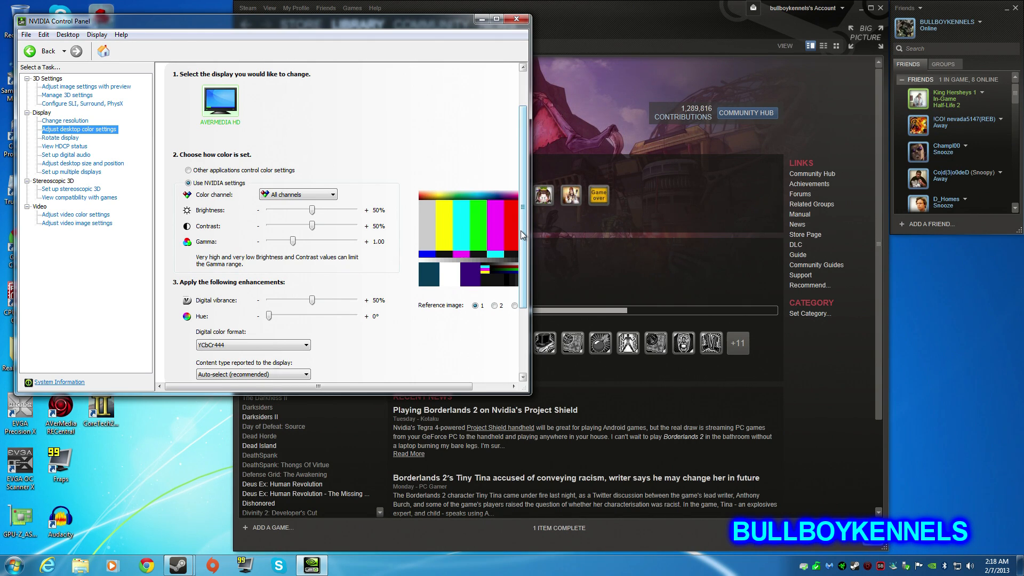
drag(521, 235, 528, 272)
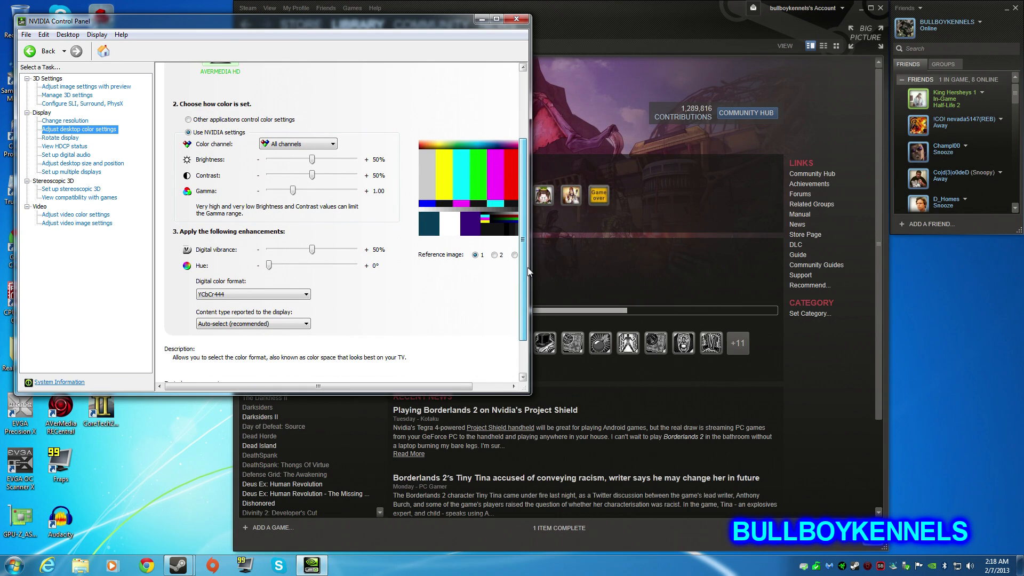
drag(528, 272, 530, 193)
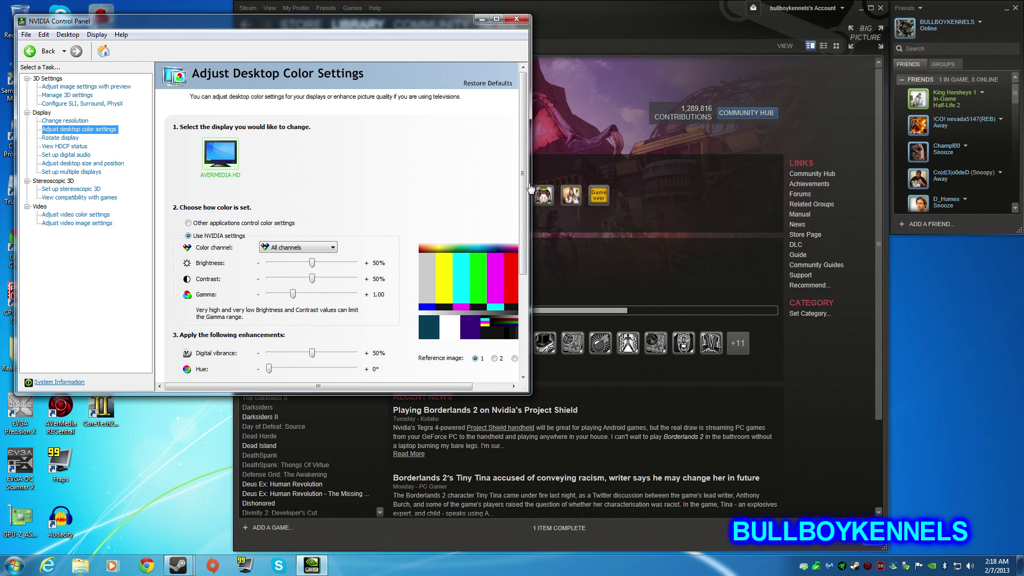
Switch to the Steam library, launch Borderlands 2 and start the game from its launcher.
click(591, 17)
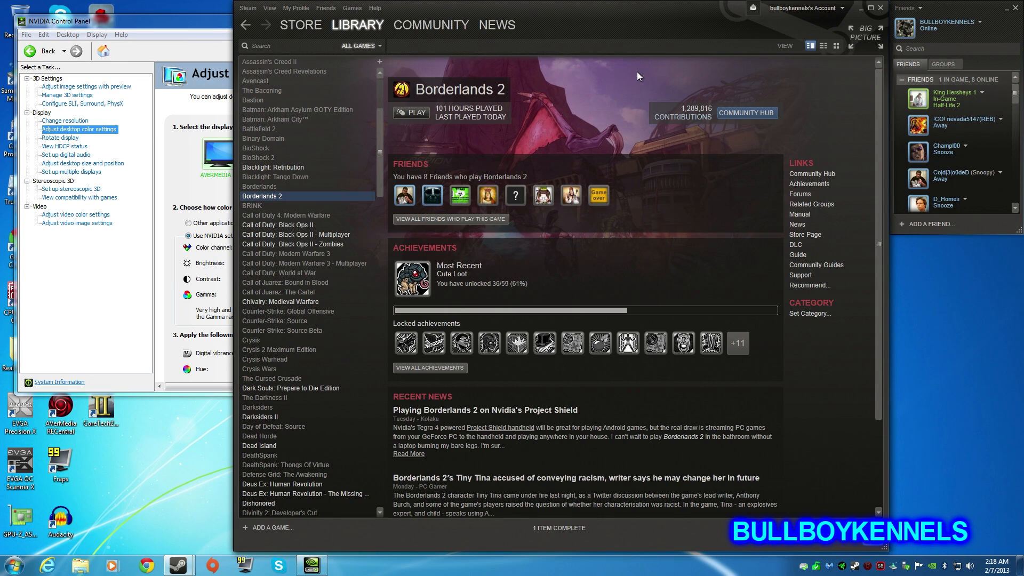
click(413, 115)
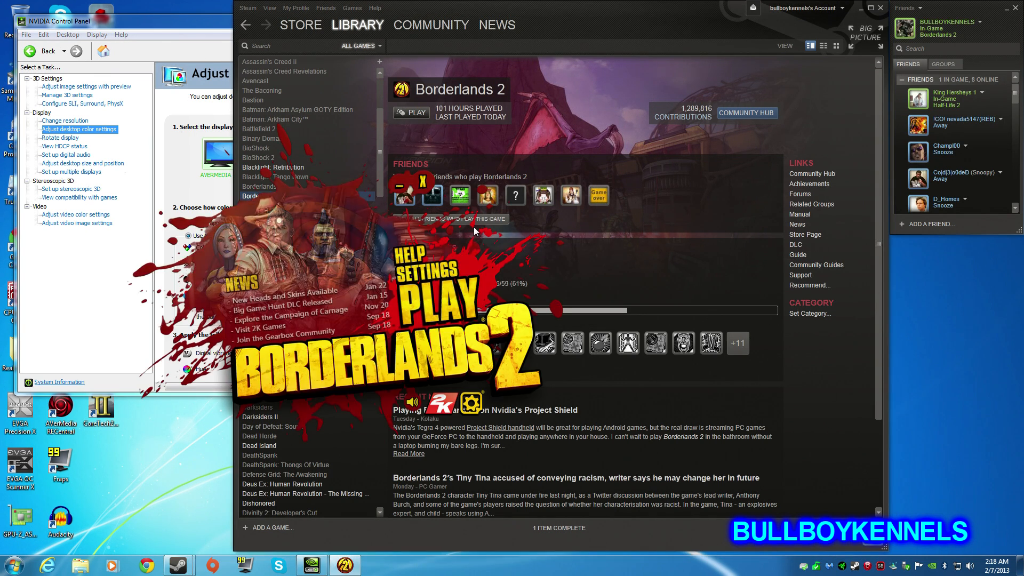
click(451, 301)
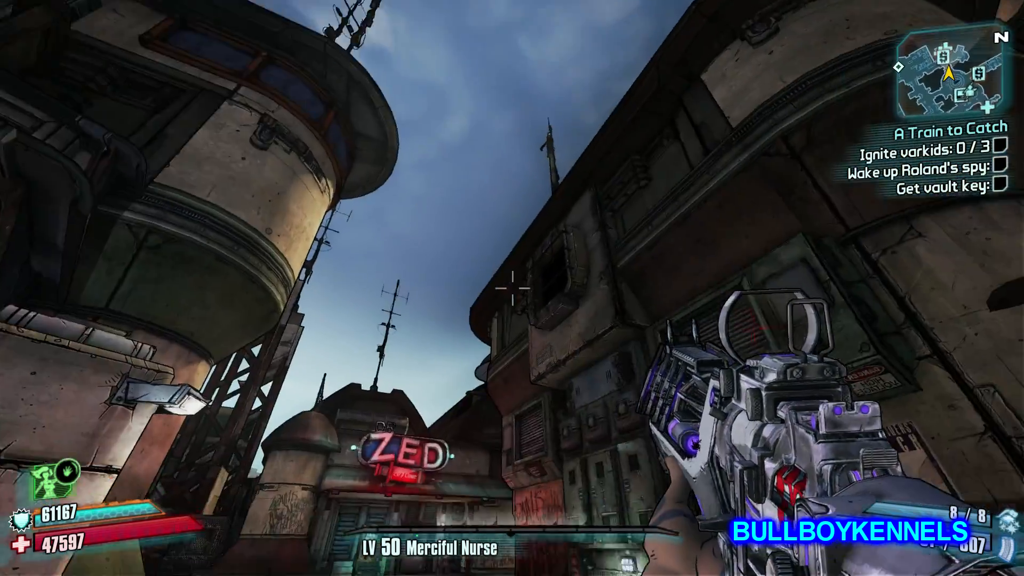
key(w)
key(shift)
key(w)
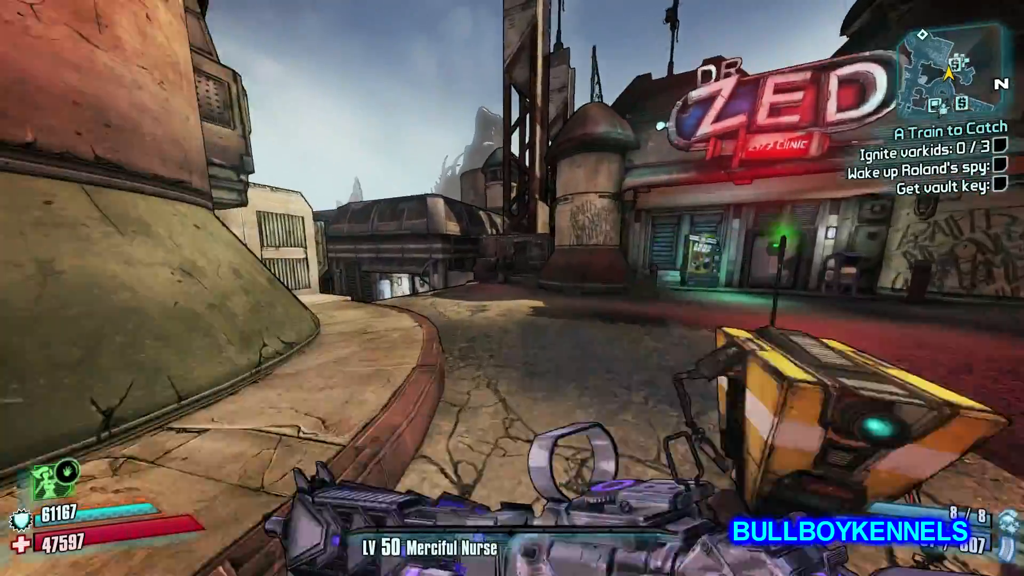
key(w)
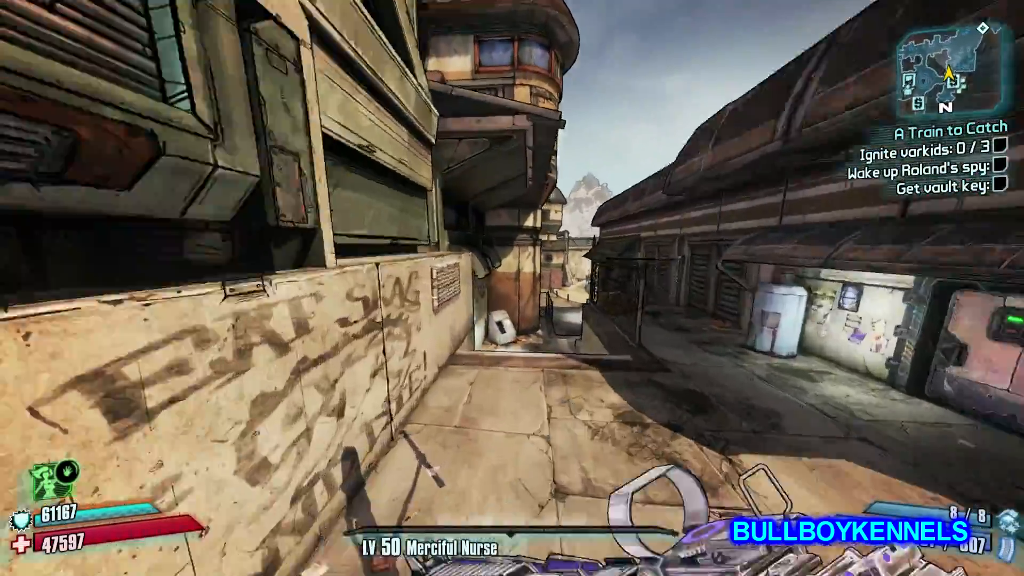
key(w)
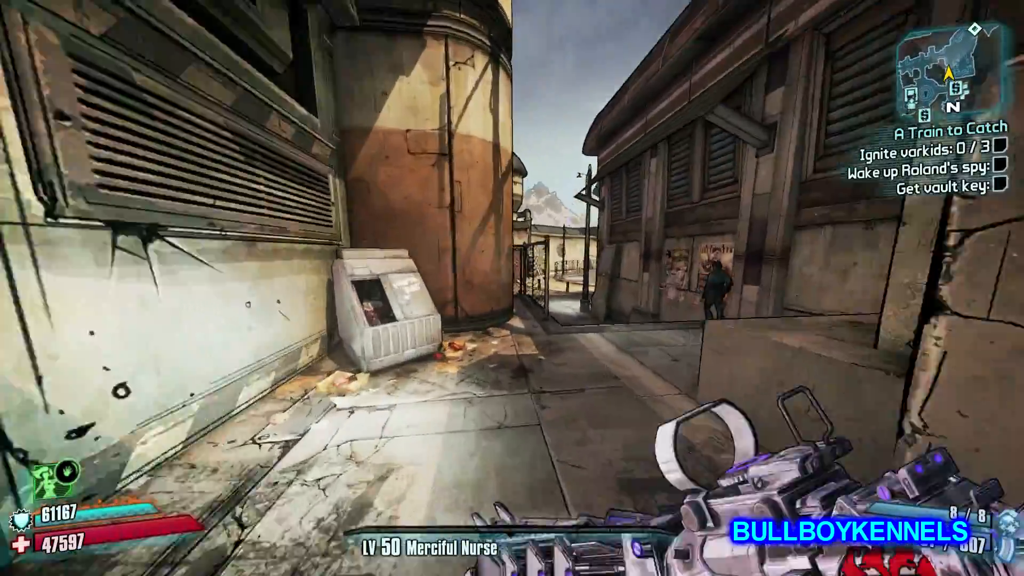
key(w)
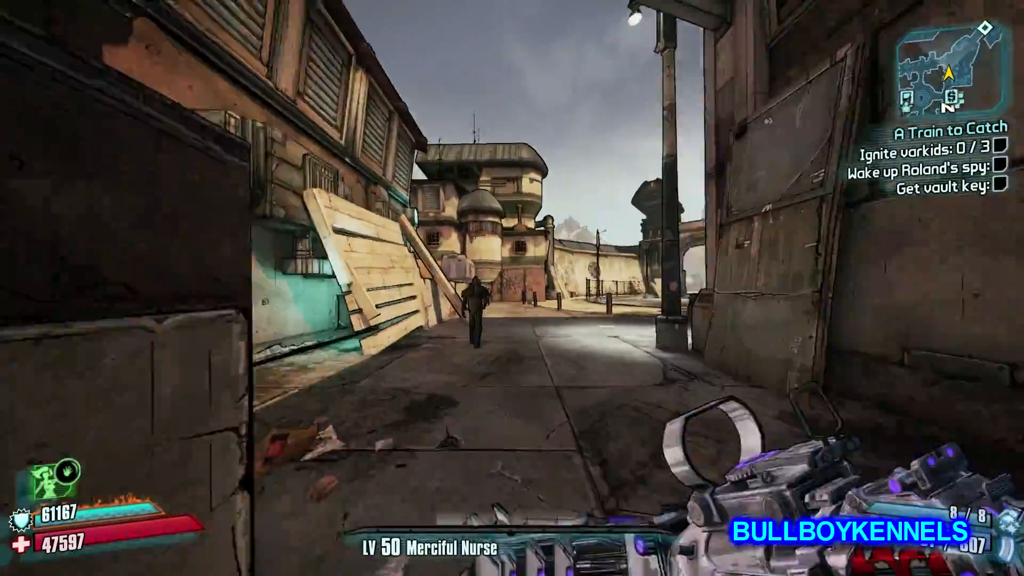
key(w)
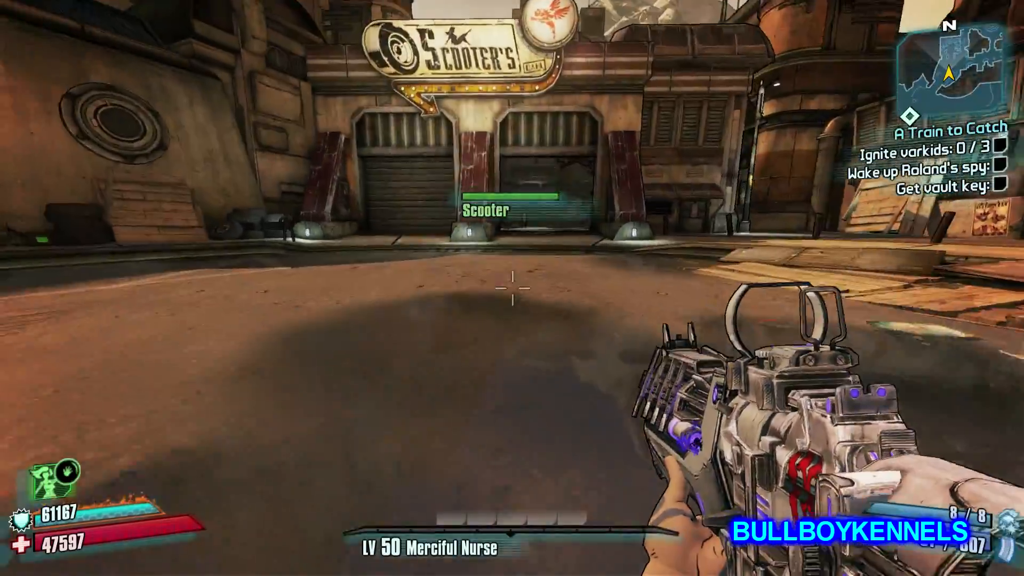
key(w)
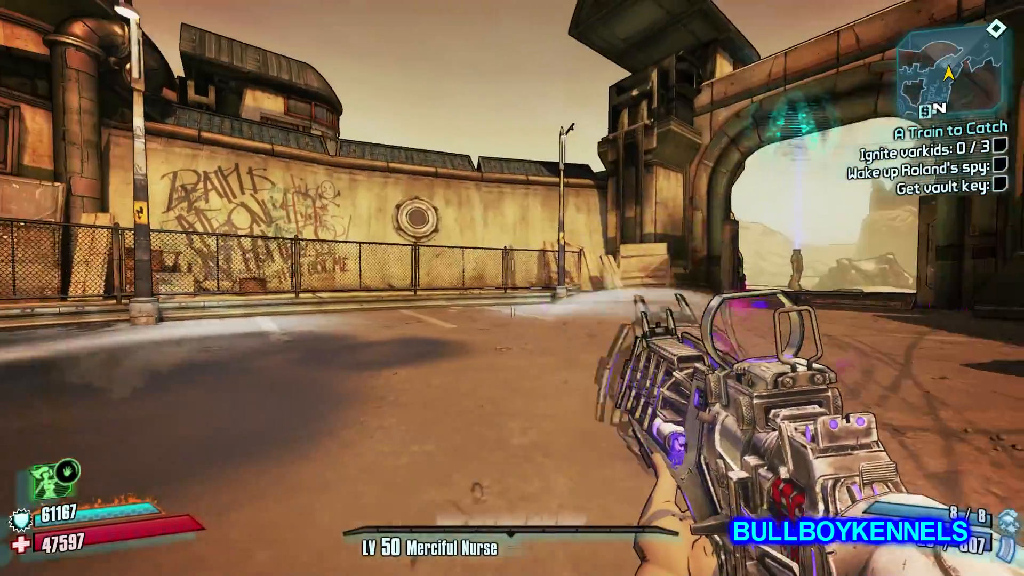
click(512, 288)
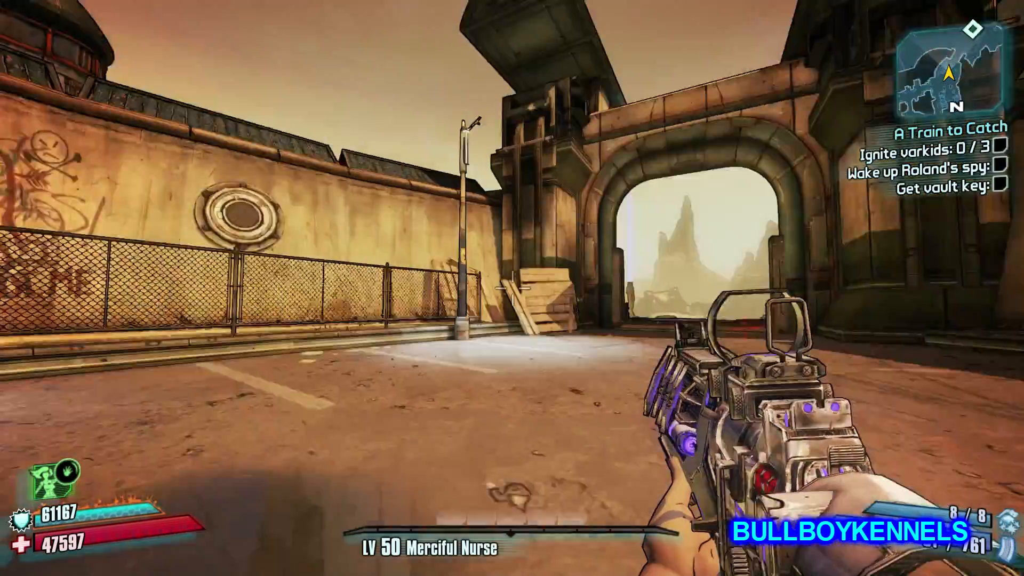
key(shift)
key(w)
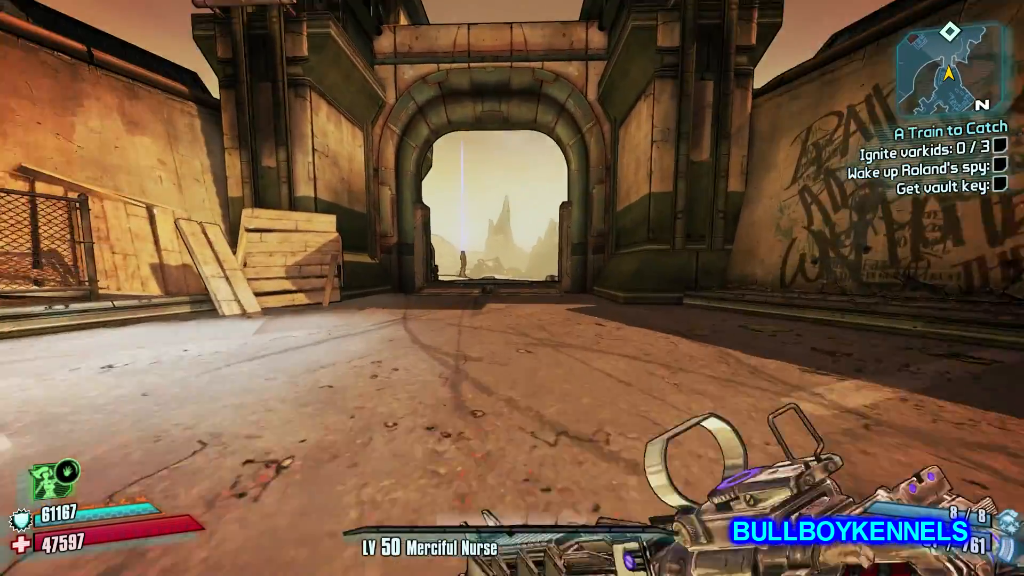
key(w)
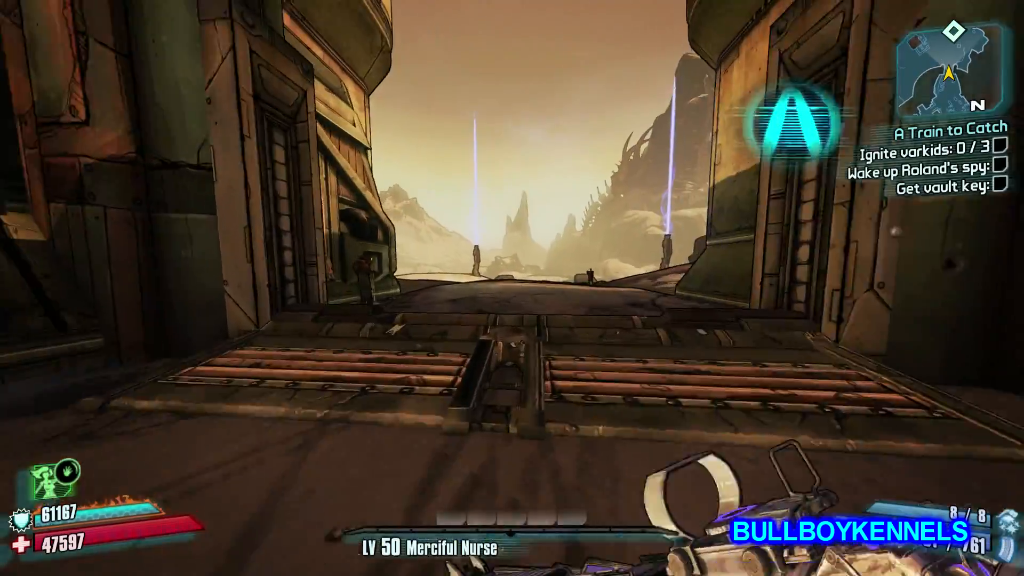
key(shift)
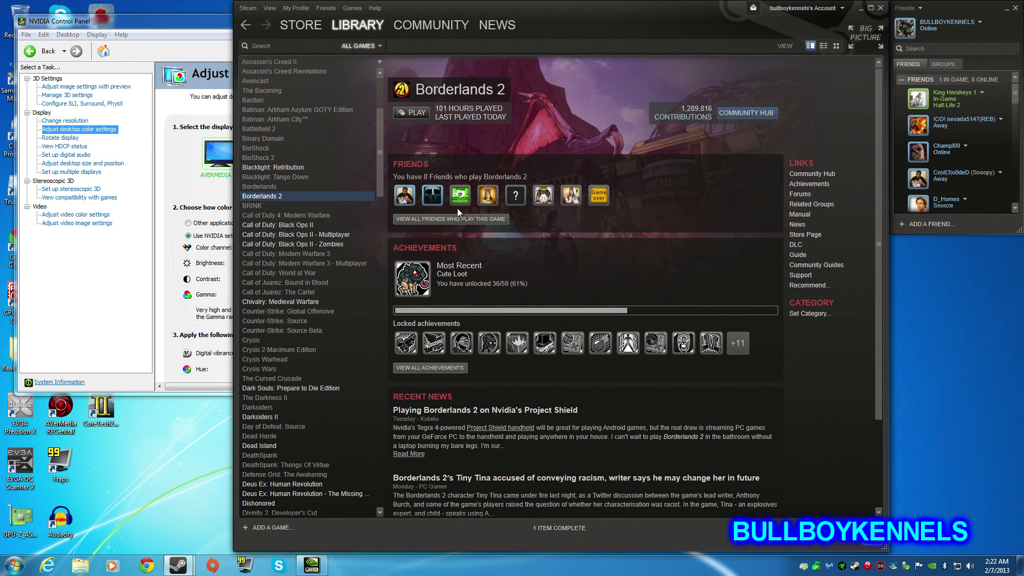
Close the NVIDIA Control Panel and launch Vegas Pro 12.0 (64-bit) from the desktop.
click(206, 23)
click(511, 23)
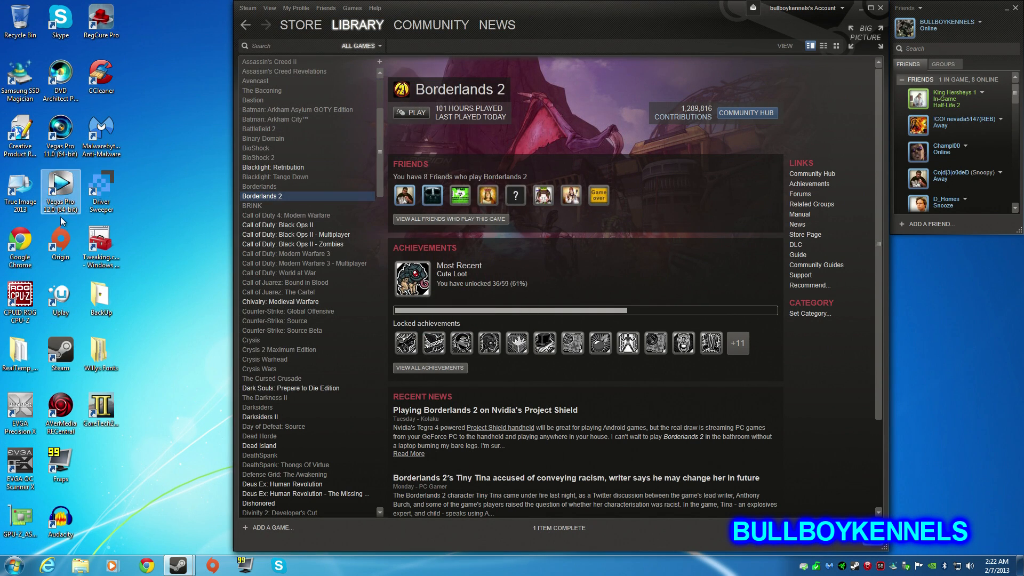
double_click(61, 189)
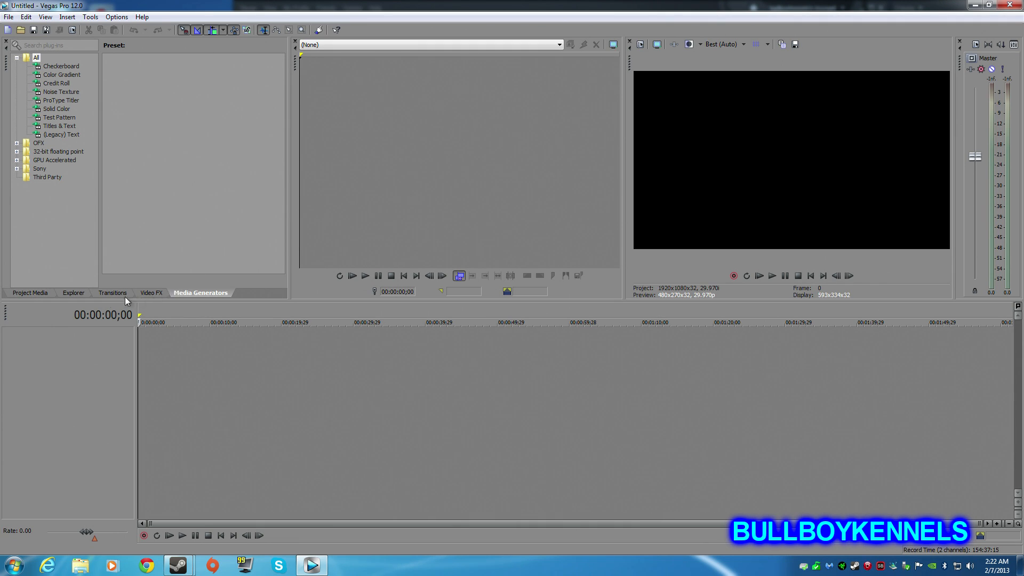
Place BBK-Front-Video-Logo-Ver-3-png.png from the BBK-Front folder at the start of the timeline and disable resampling on it.
click(77, 293)
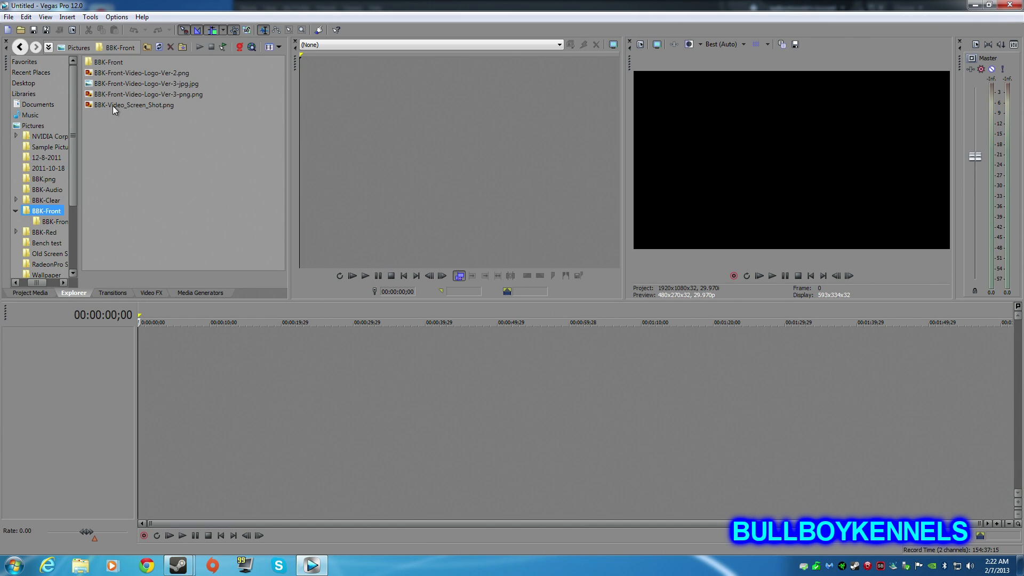
drag(113, 94, 157, 349)
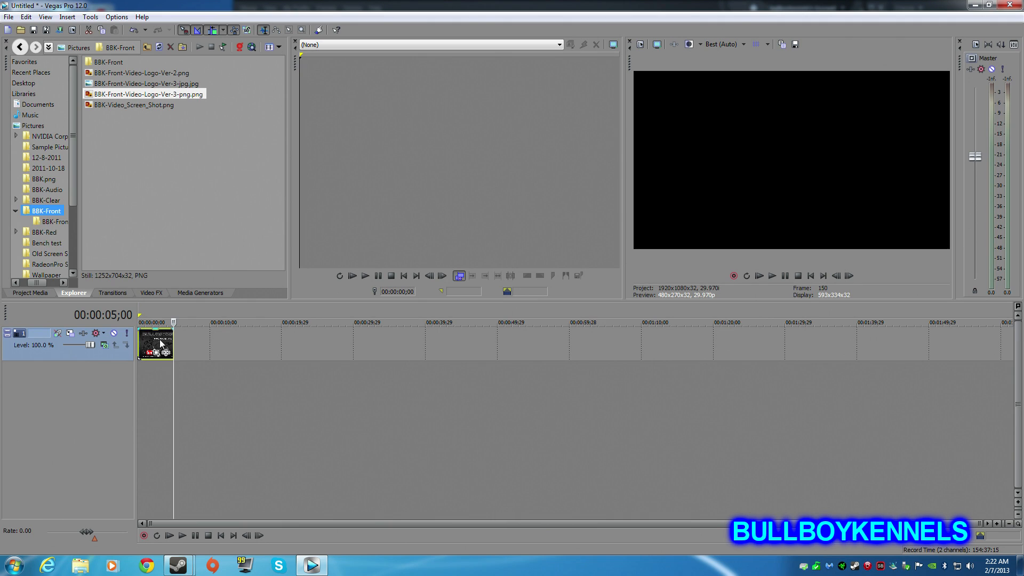
right_click(159, 346)
mouse_move(277, 466)
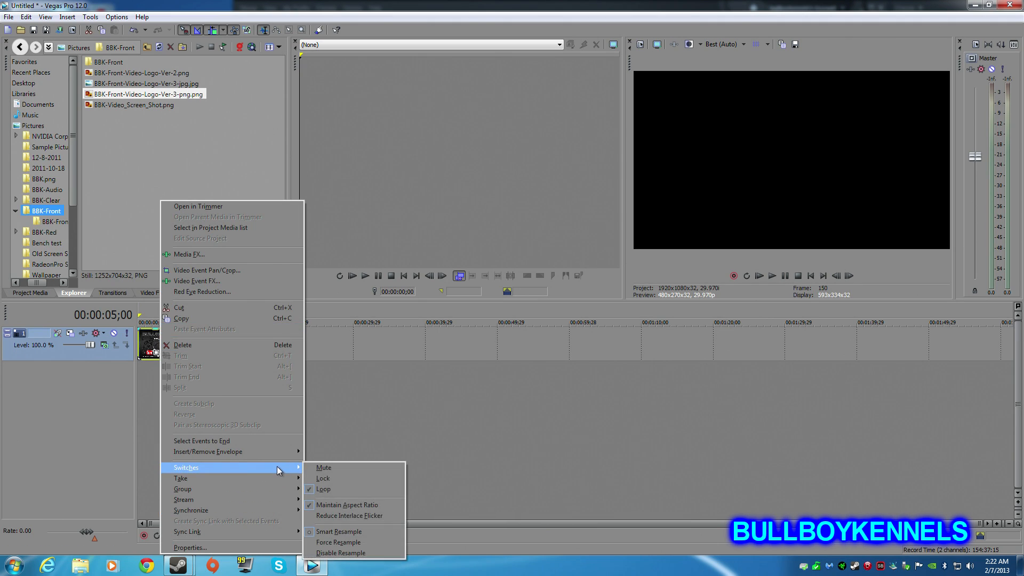
click(334, 554)
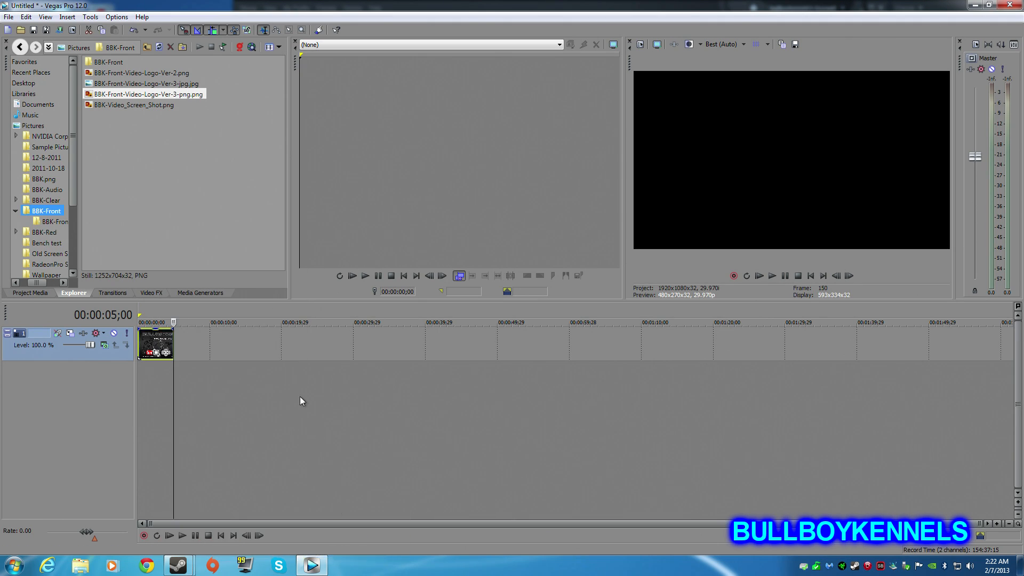
Add a (Legacy) Text event with the BBK Watermark 2012 preset directly after the logo clip and close its generator settings.
click(203, 293)
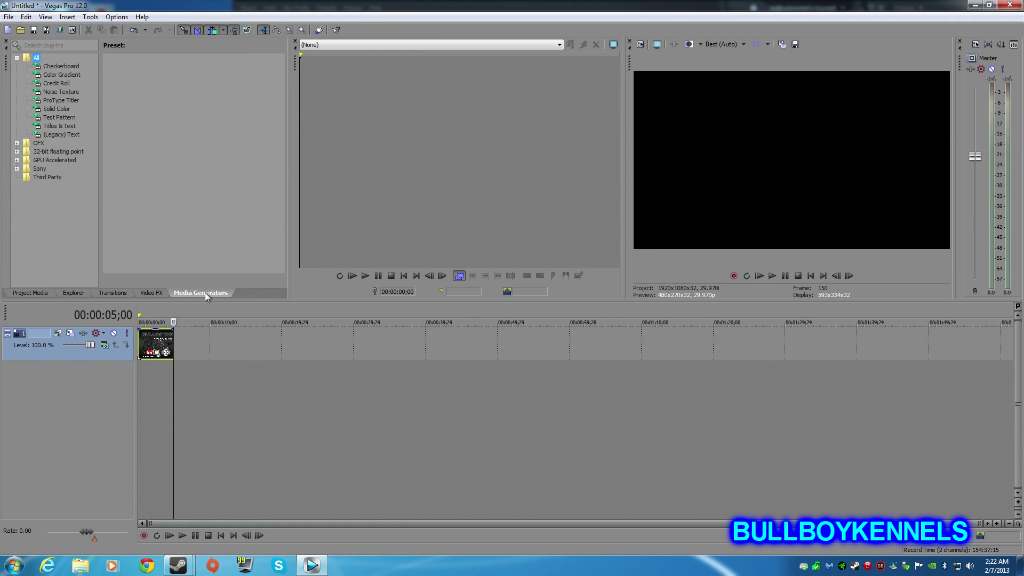
click(53, 135)
drag(281, 125, 272, 246)
drag(132, 182, 180, 339)
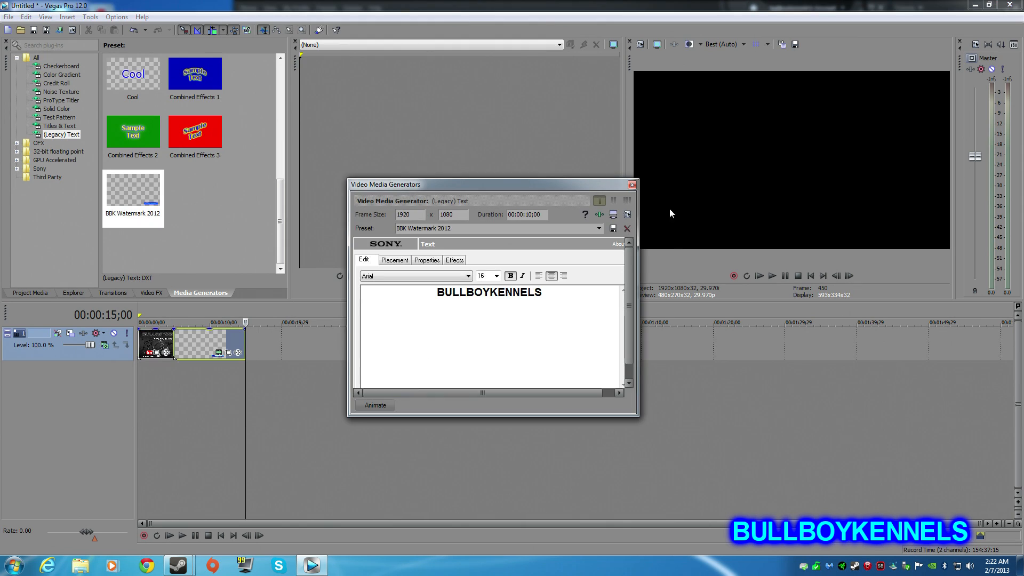
click(632, 185)
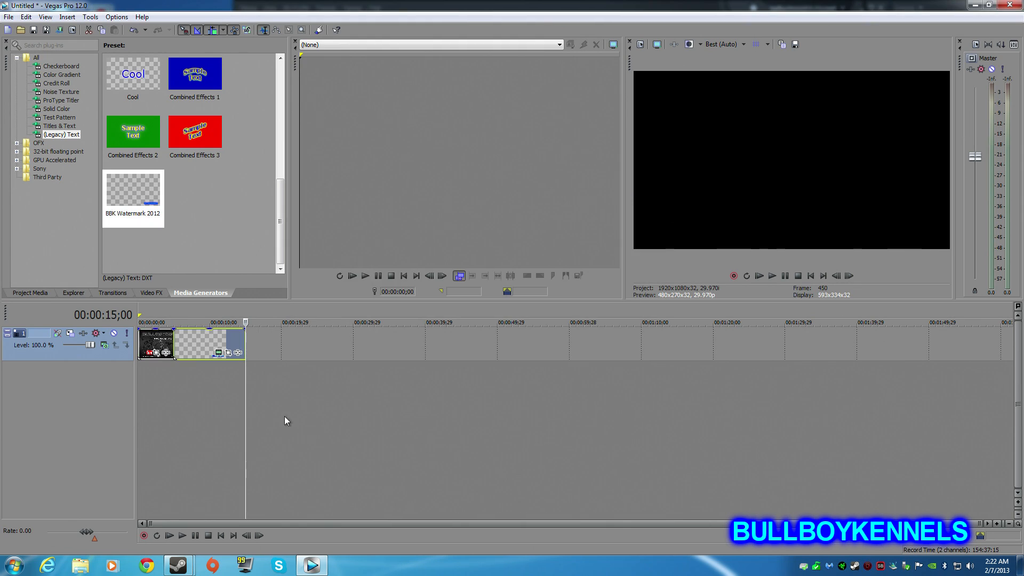
click(81, 566)
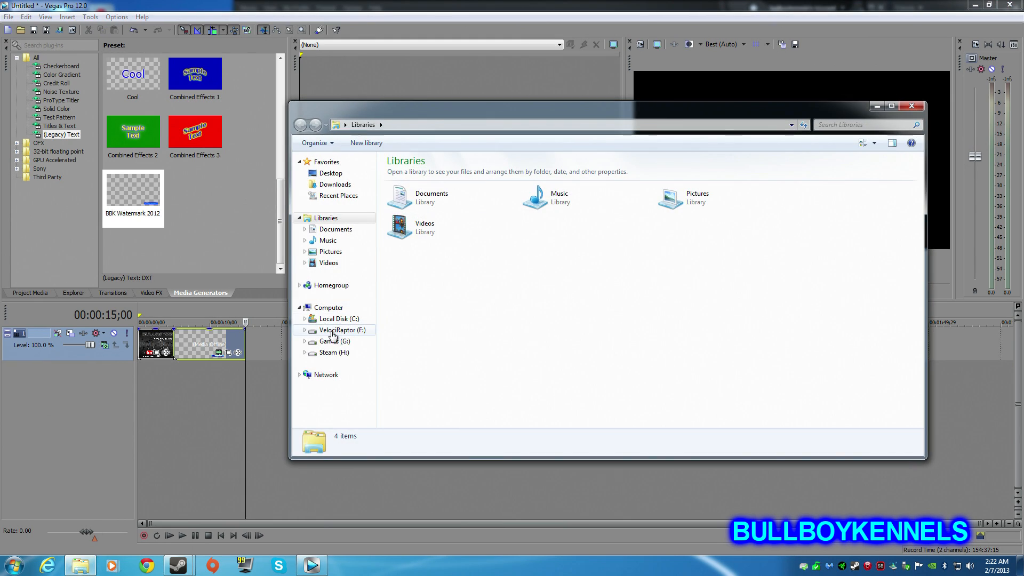
click(342, 331)
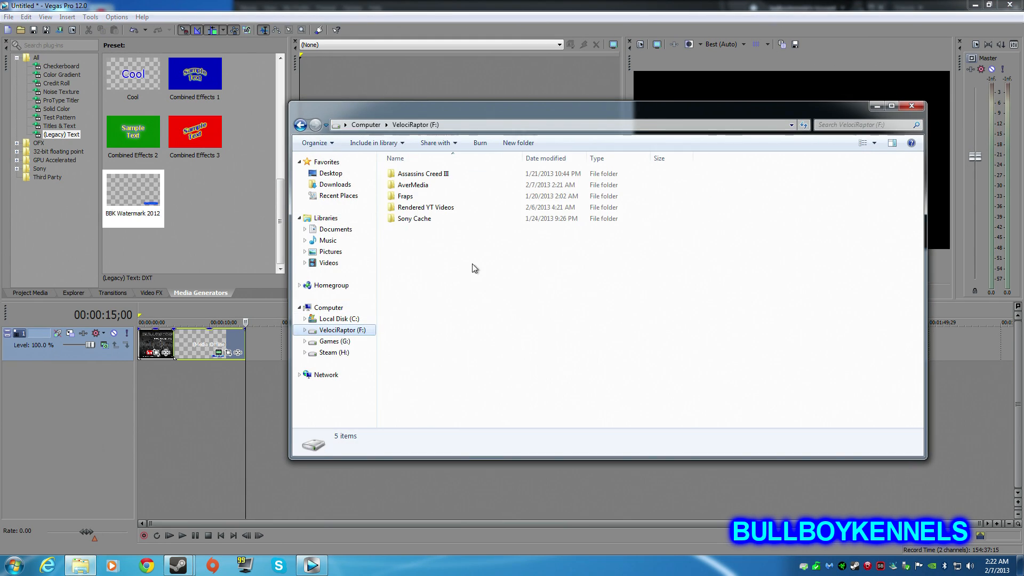
double_click(416, 186)
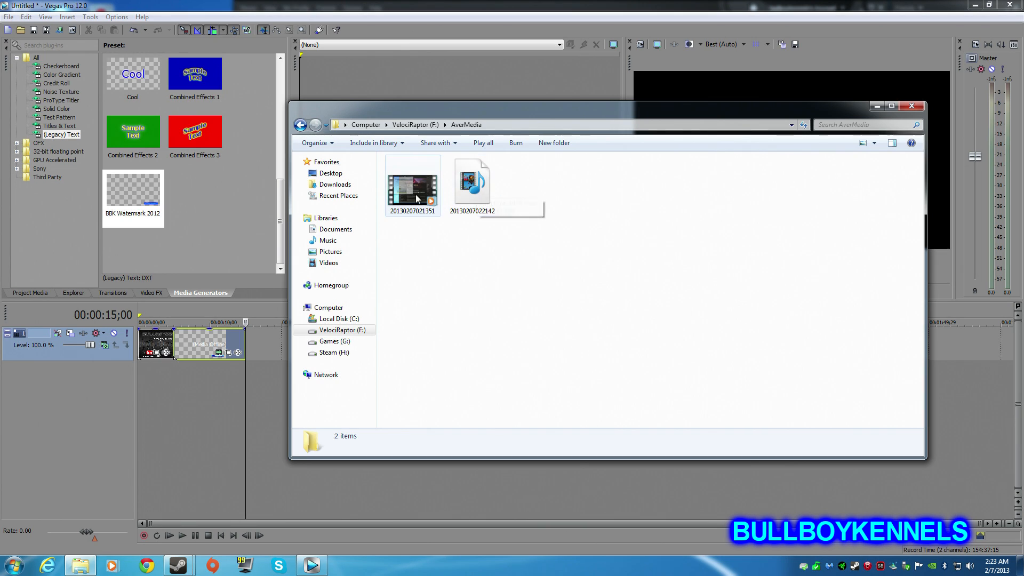
drag(408, 196, 177, 442)
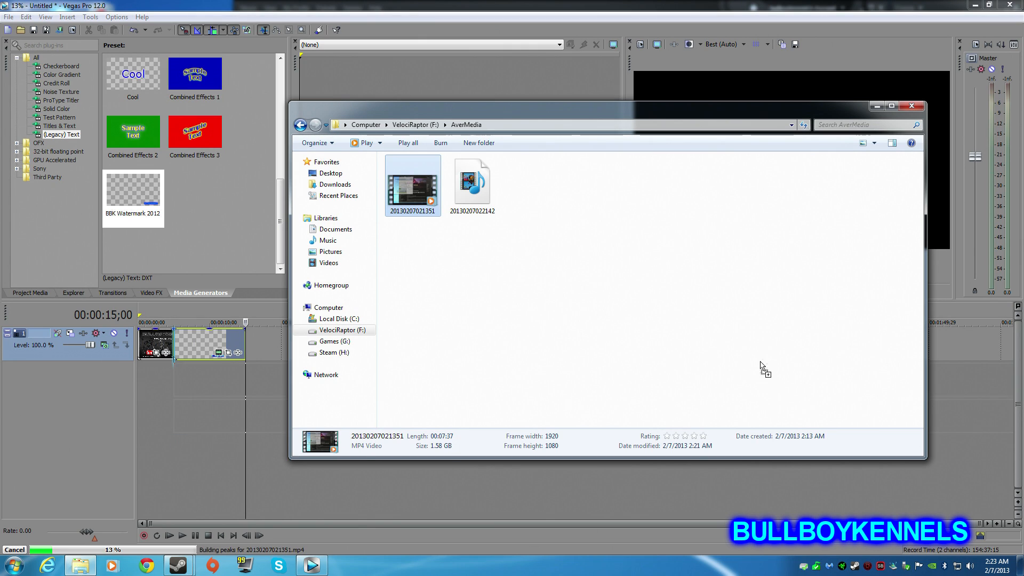
click(912, 109)
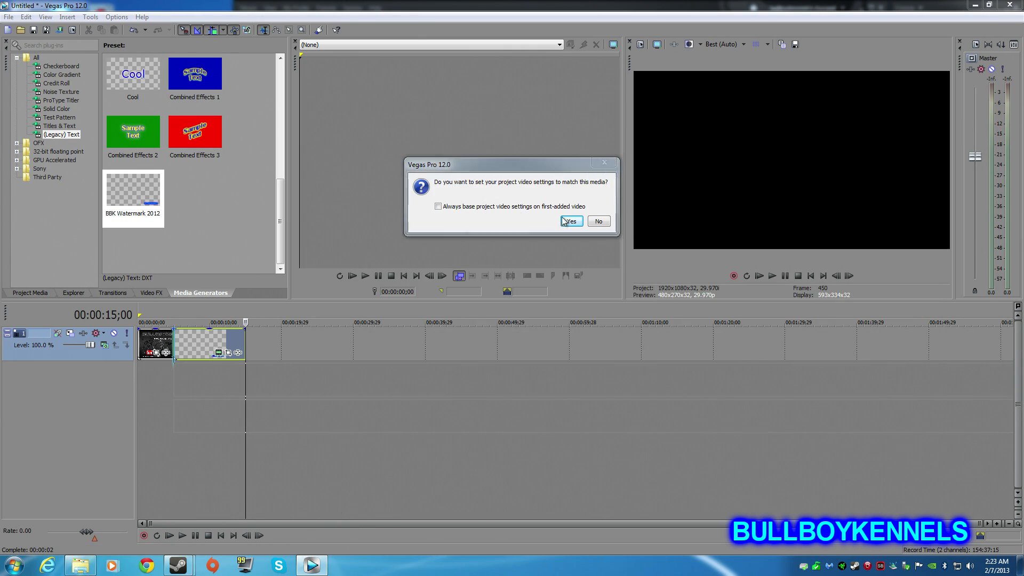
click(570, 222)
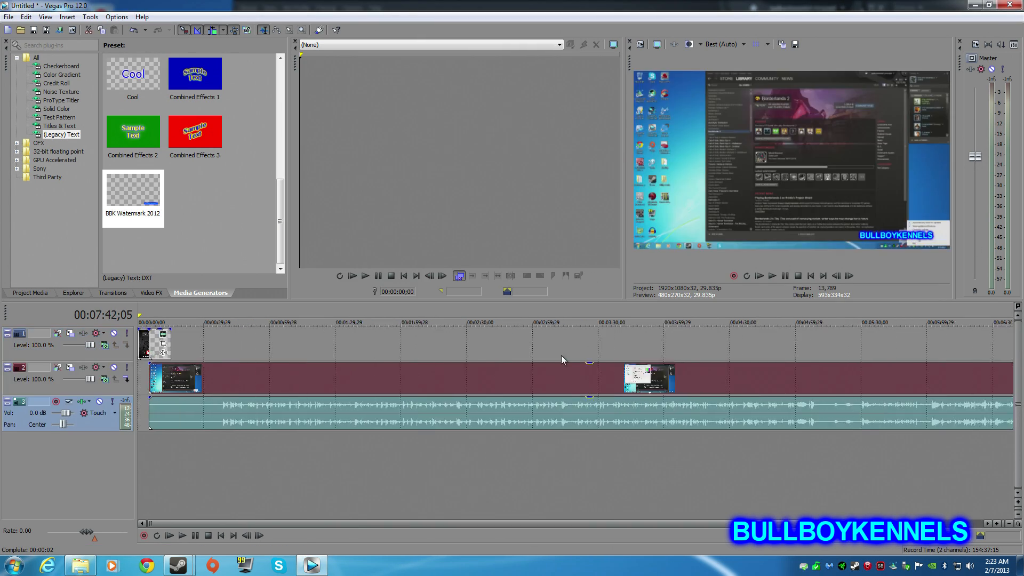
click(407, 467)
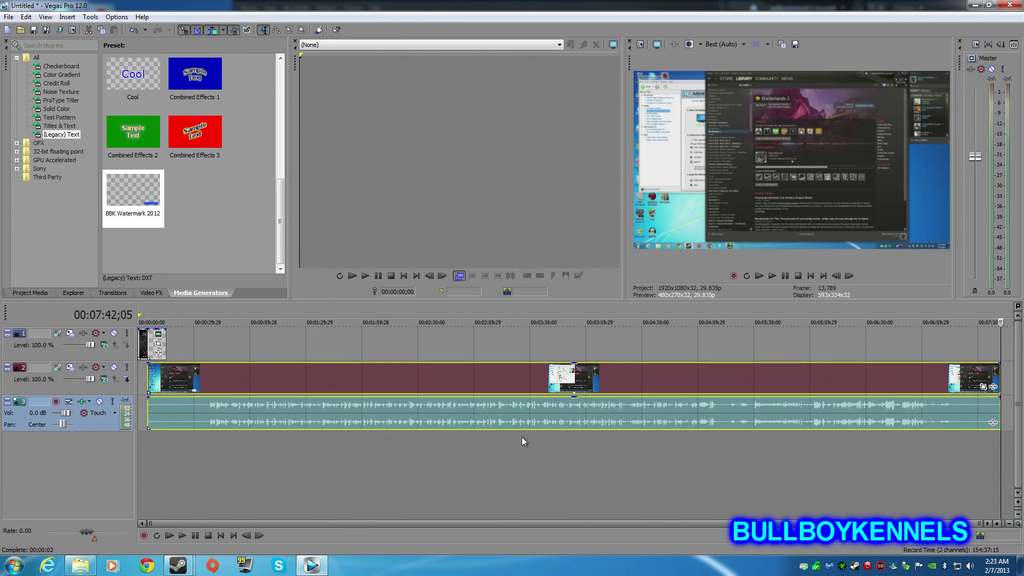
Find the gameplay section in the recording, split the clip at 00:06:00;24 and delete the part before the cut.
click(755, 382)
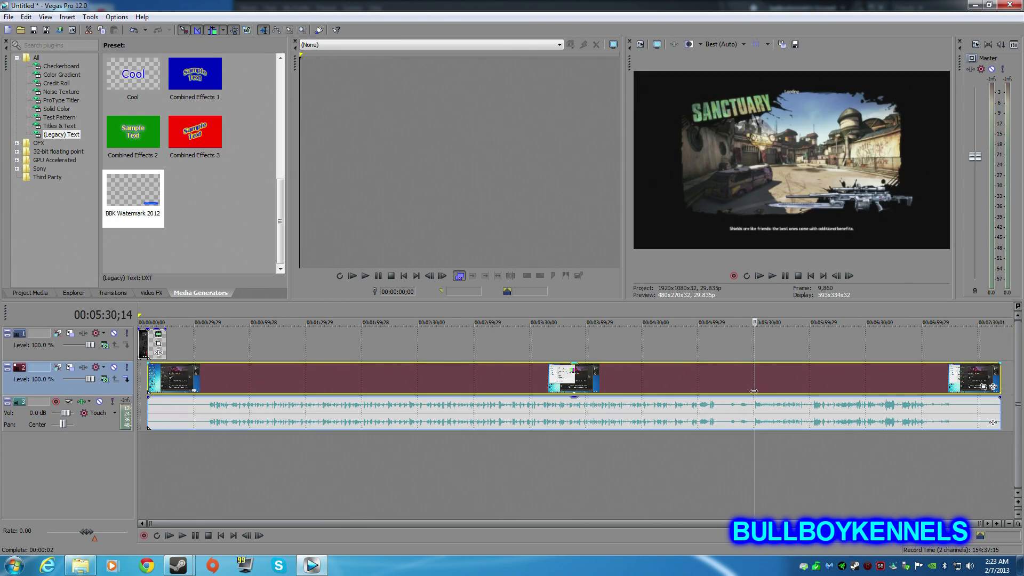
click(764, 378)
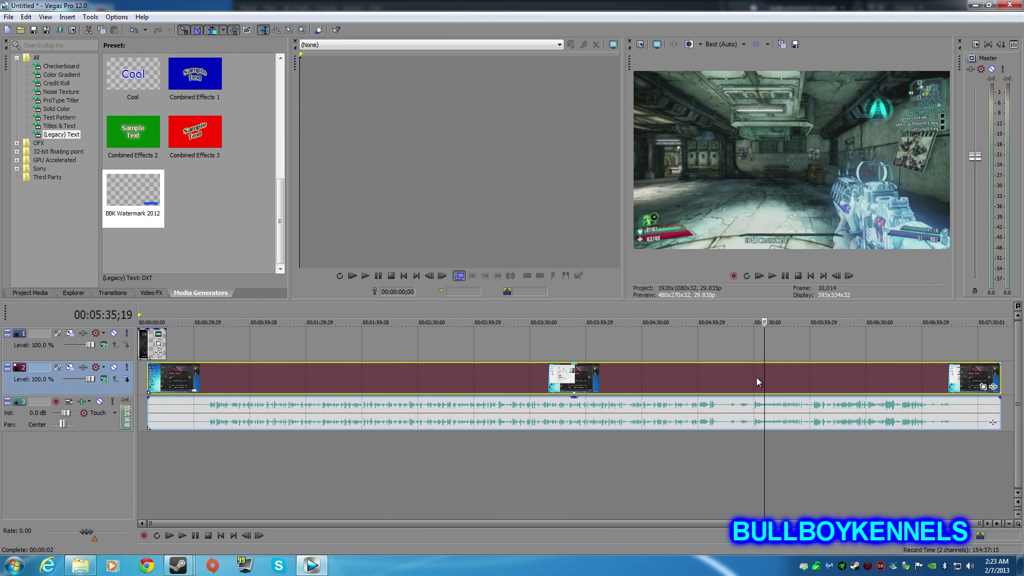
click(811, 379)
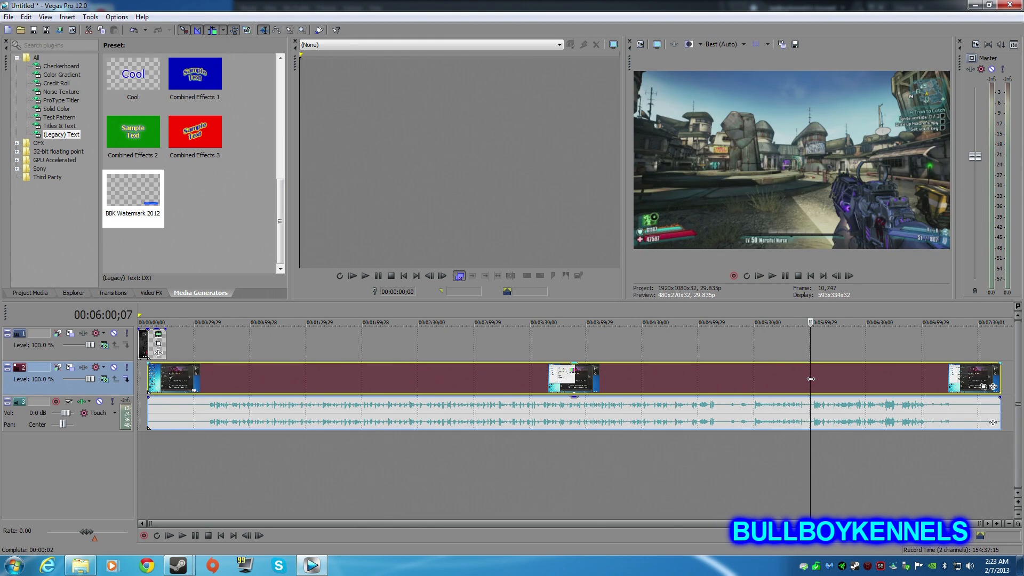
click(804, 380)
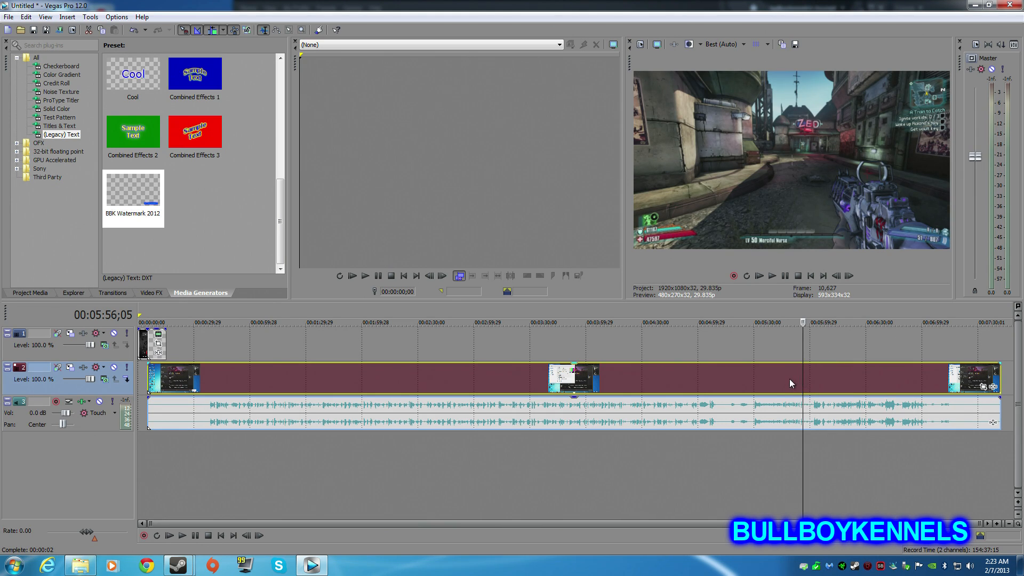
click(789, 378)
key(space)
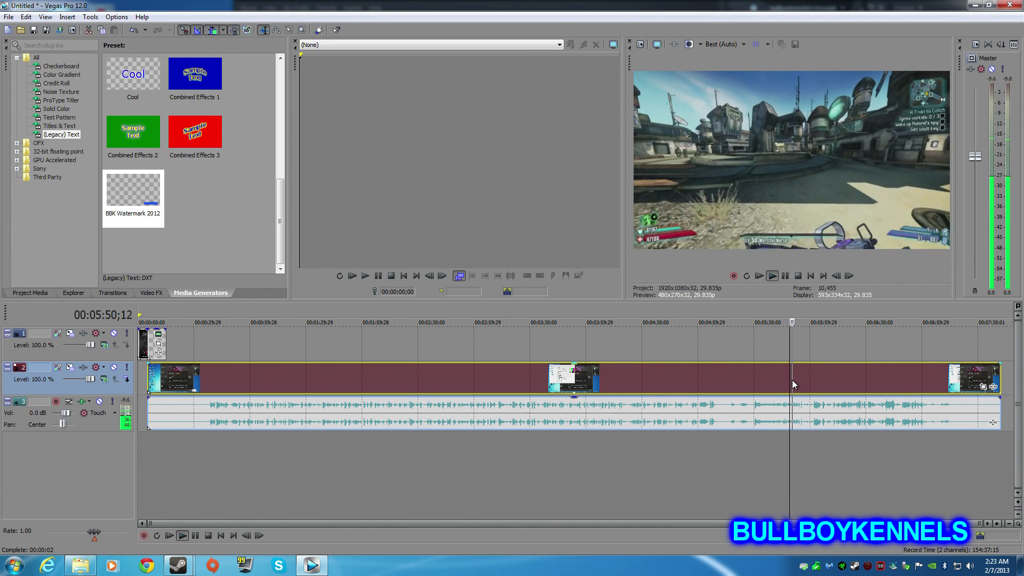
key(space)
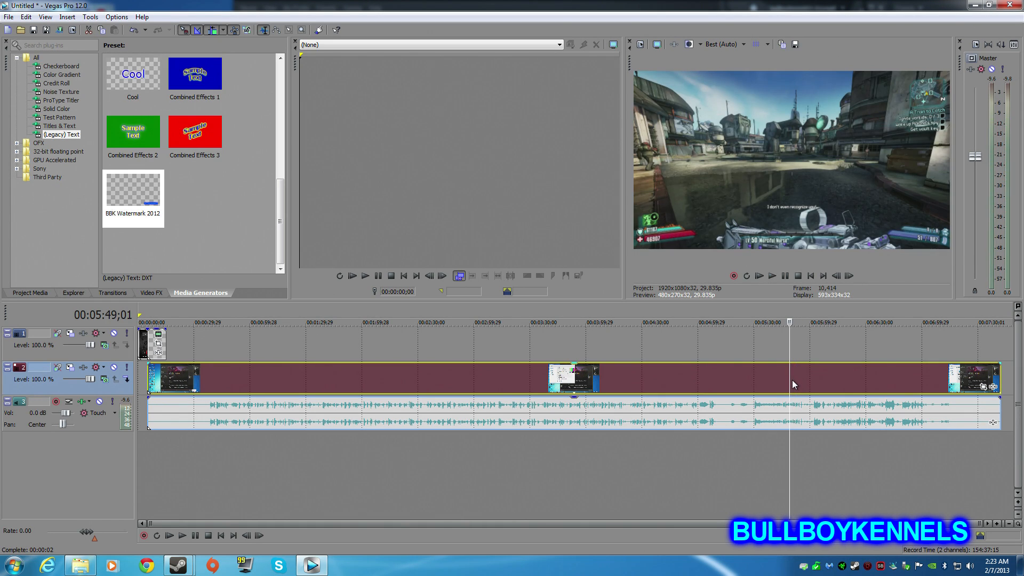
click(811, 383)
key(space)
key(space)
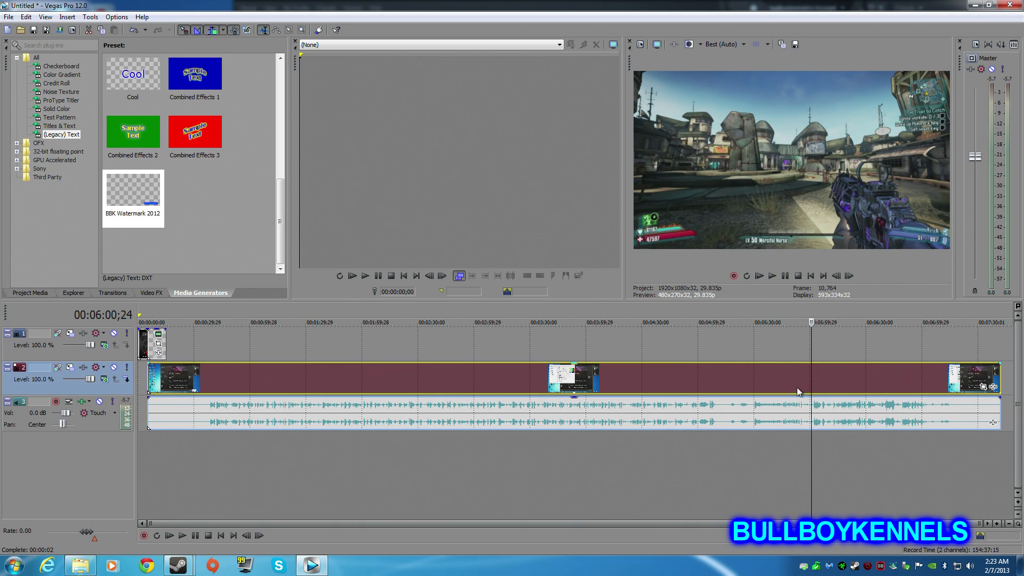
key(s)
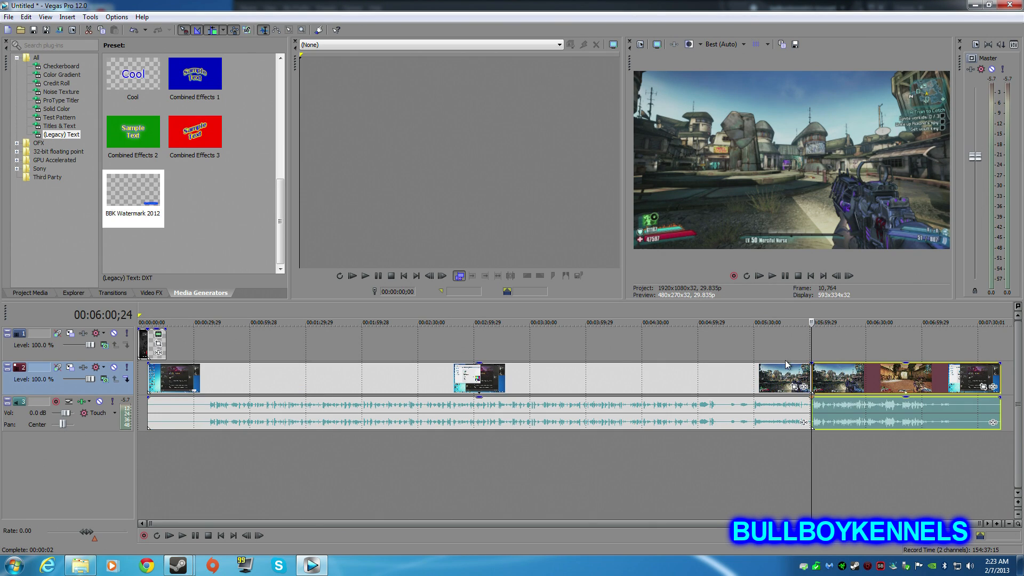
click(355, 382)
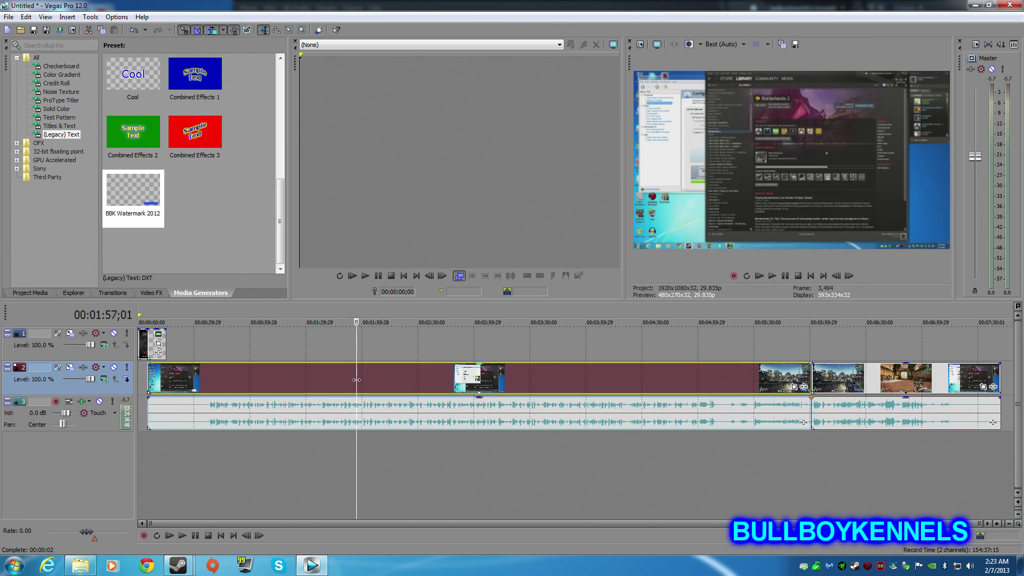
key(Delete)
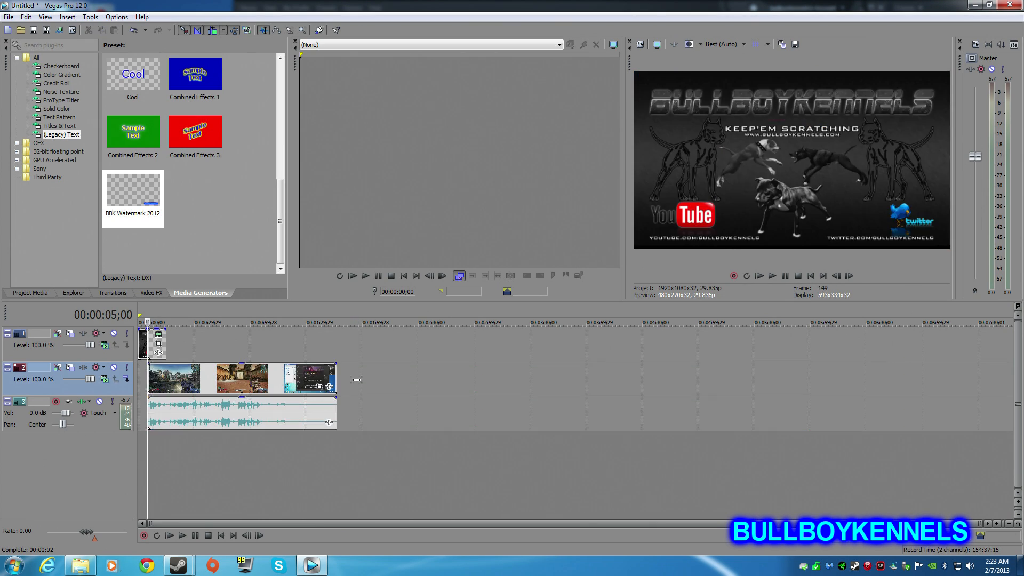
Split the remaining gameplay clip at 00:01:00;05 and delete the part after the cut.
click(207, 379)
key(space)
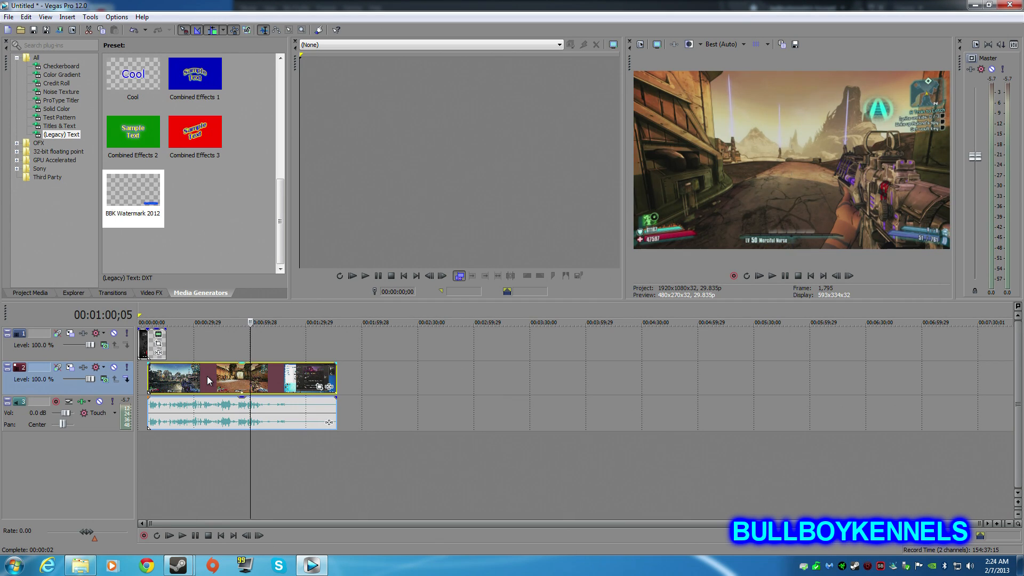
key(s)
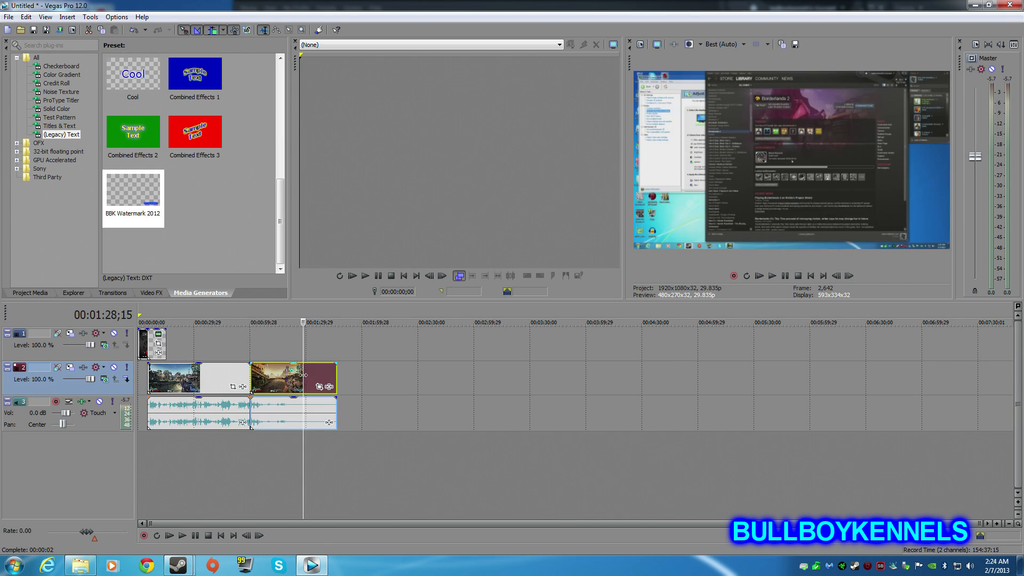
key(Delete)
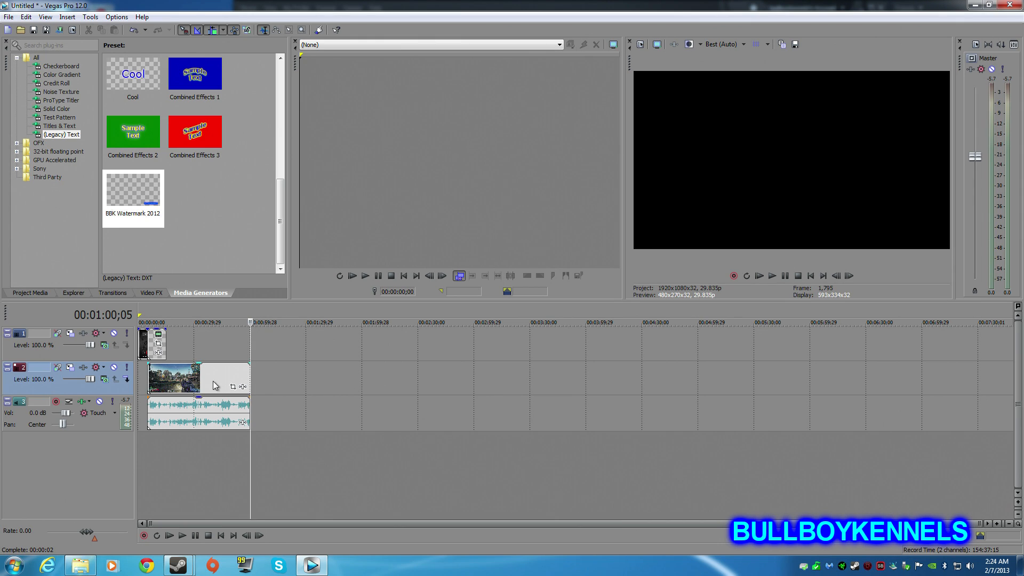
Disable resampling on the trimmed gameplay video clip.
click(185, 380)
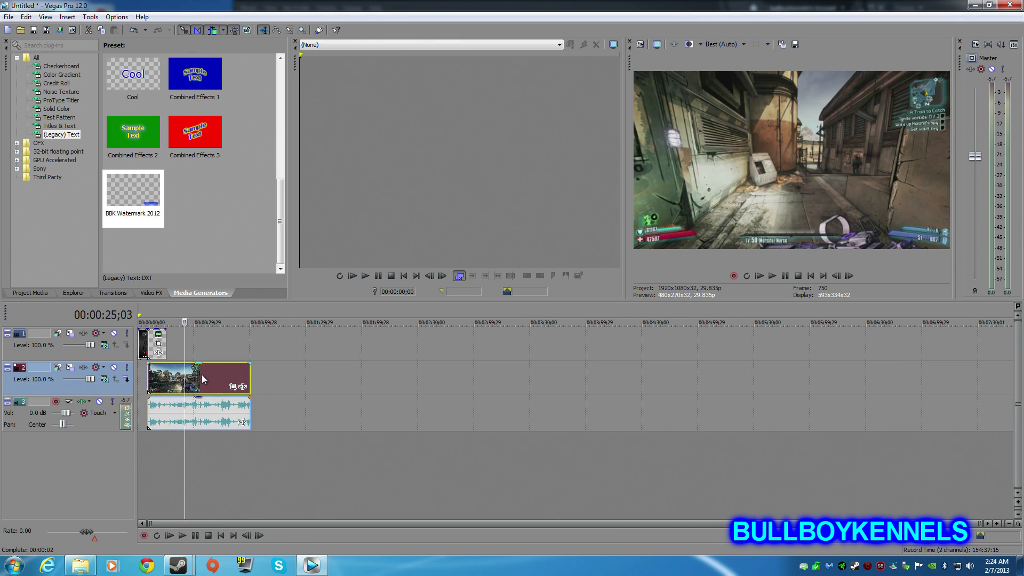
right_click(202, 375)
mouse_move(316, 286)
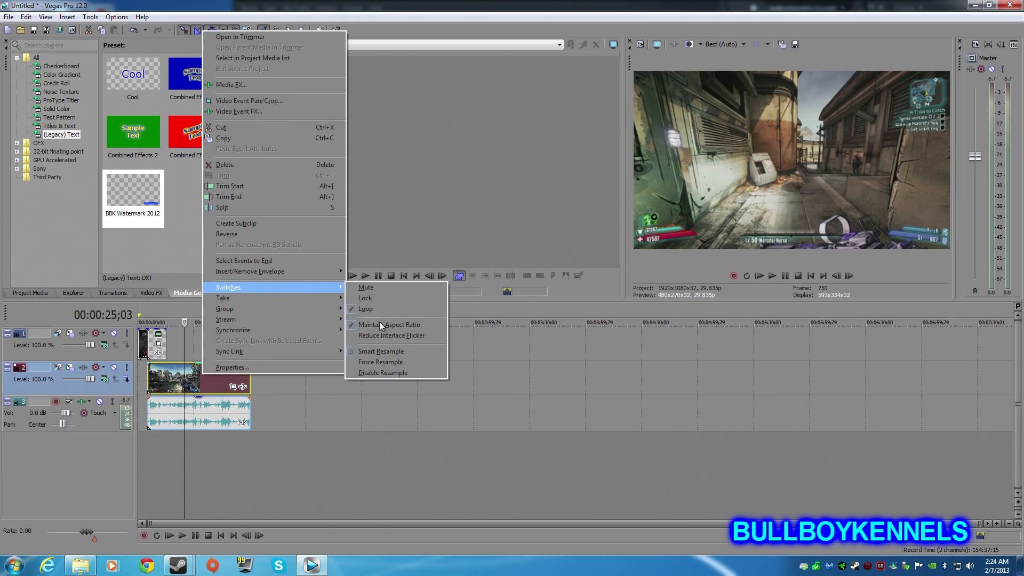
click(374, 372)
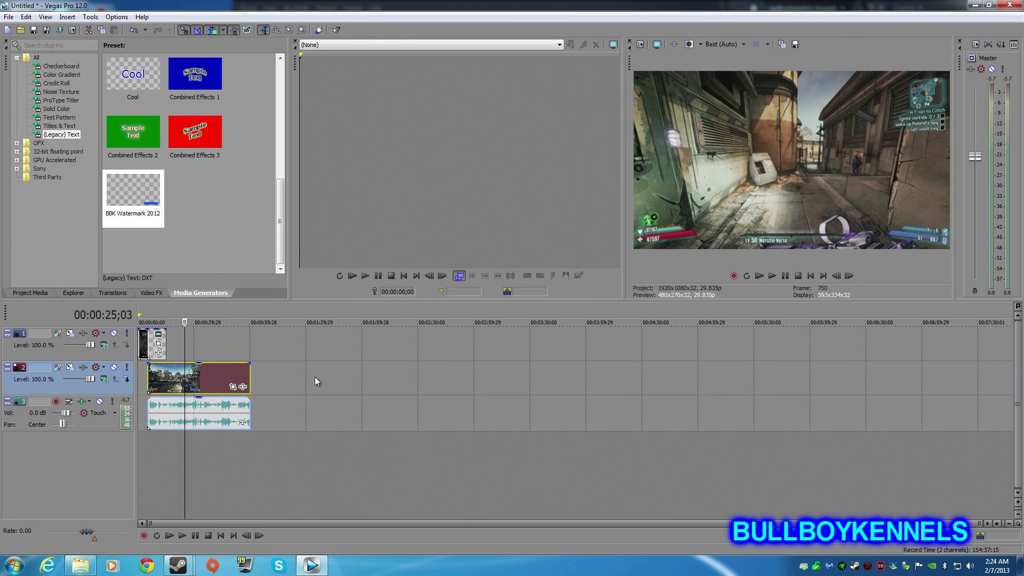
Extend the watermark text event on the upper track to the end of the gameplay clip.
click(149, 454)
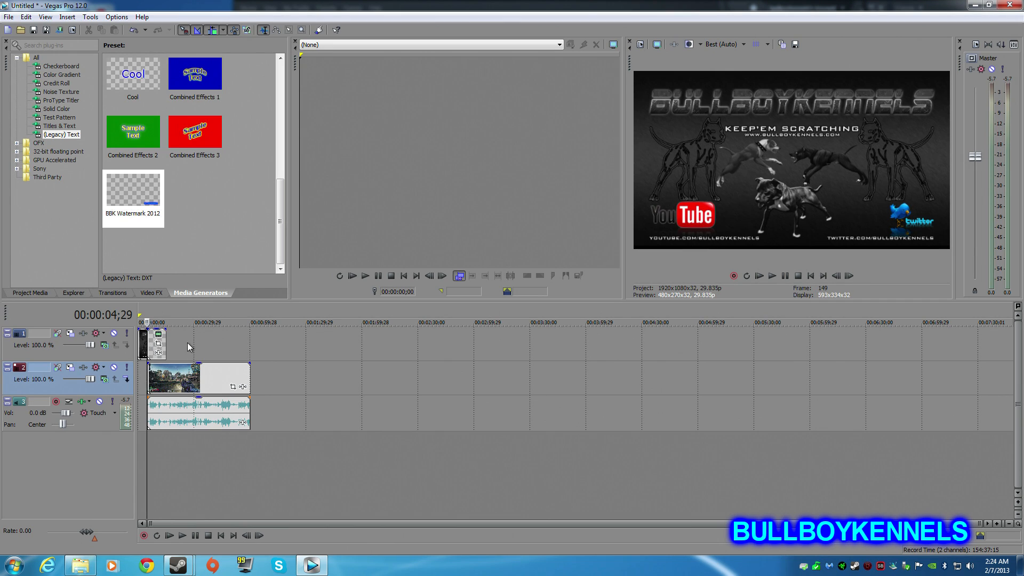
drag(166, 344, 249, 342)
click(281, 418)
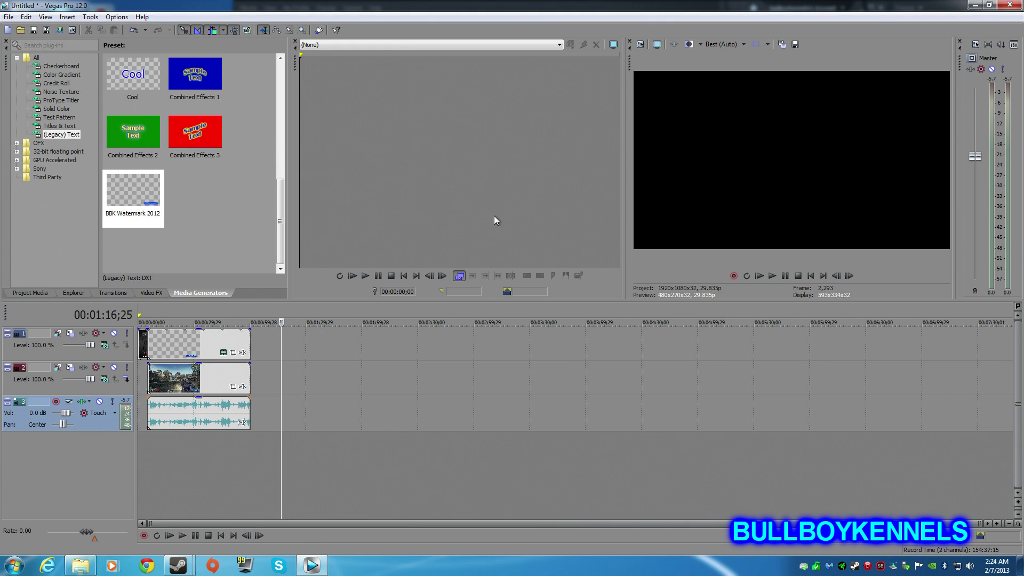
Set the project video properties to the Avermedia (1920x1080, 29.970 fps) template, full-resolution rendering quality Best and deinterlace method None.
click(641, 45)
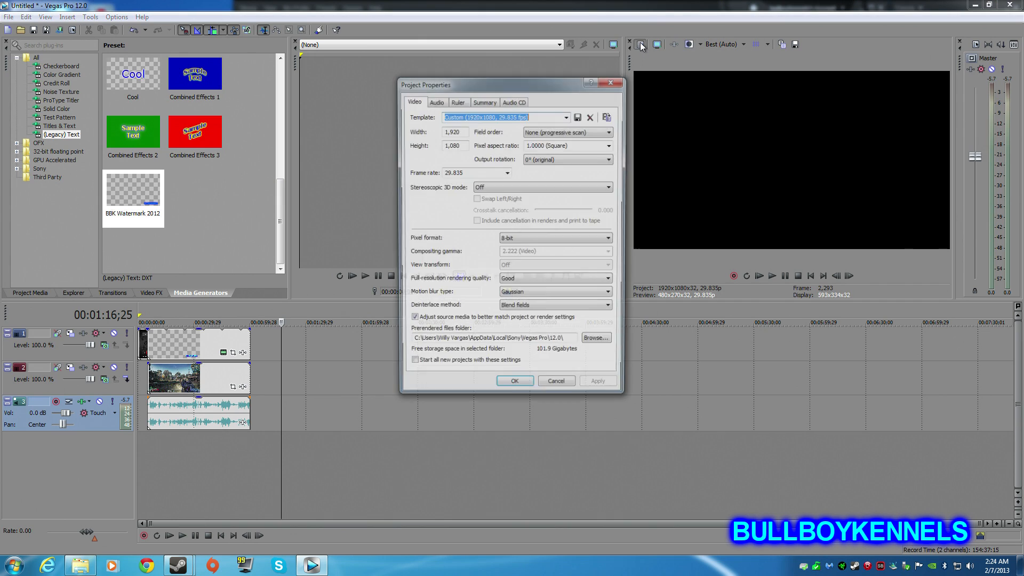
click(568, 115)
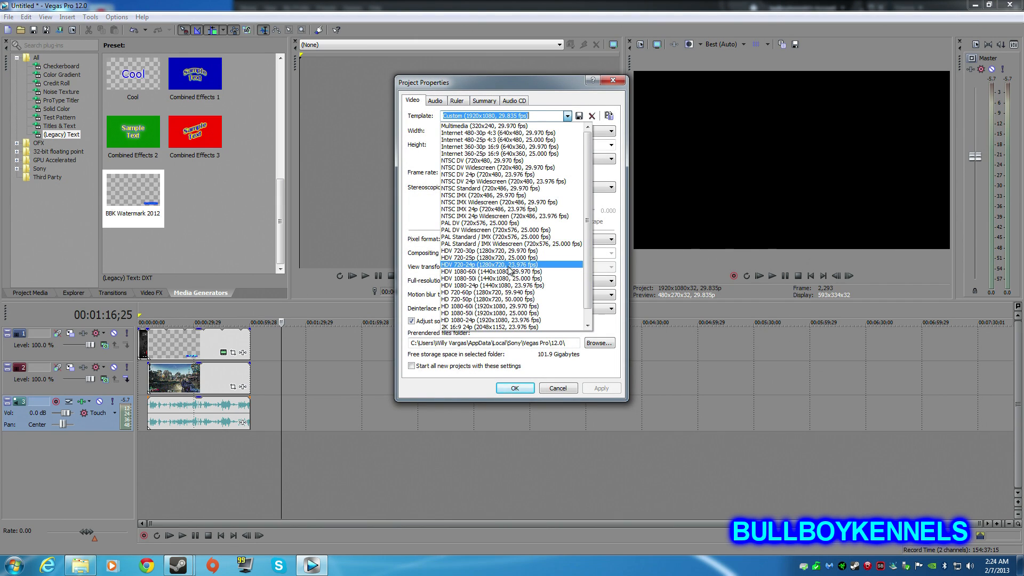
scroll(508, 270, down, 1)
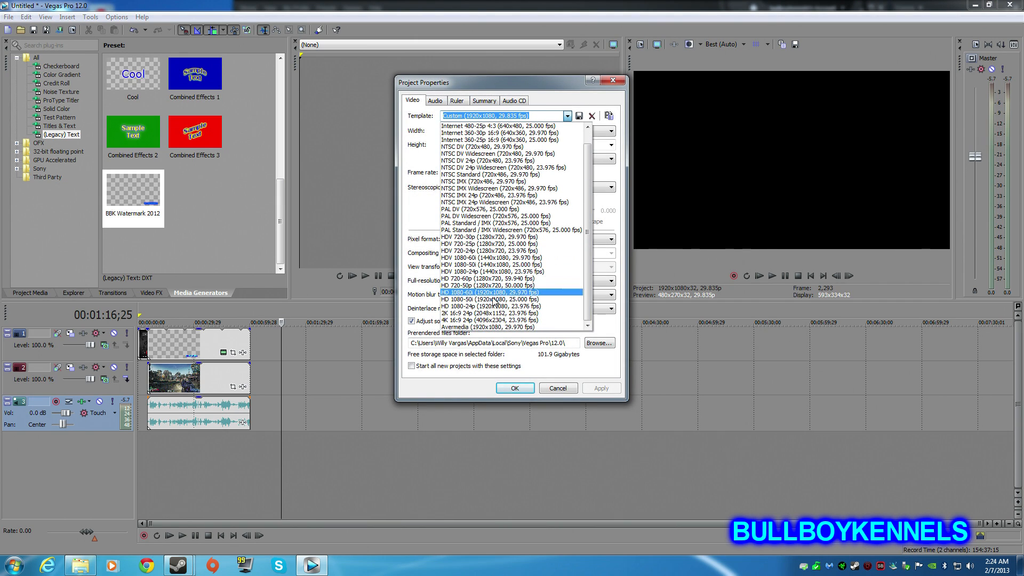
click(487, 327)
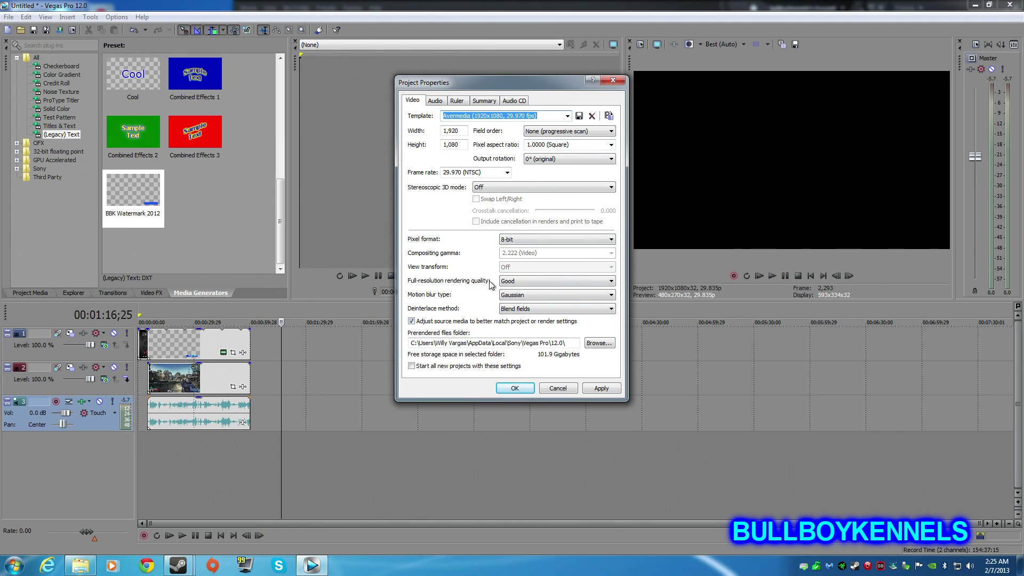
click(521, 282)
click(513, 312)
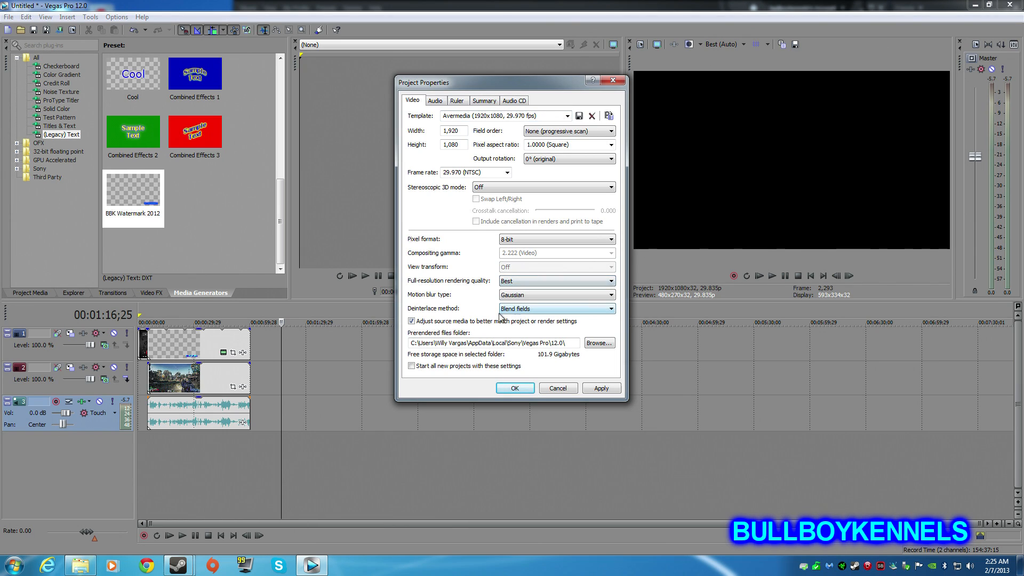
click(521, 309)
click(509, 319)
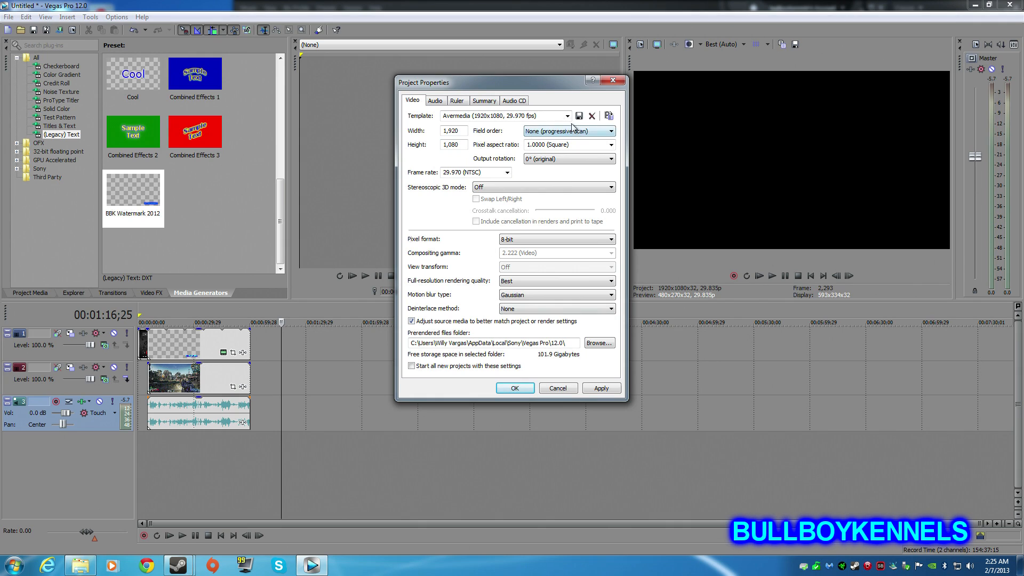
Change the project's audio bit depth and resample and stretch quality, and apply the project properties.
click(434, 102)
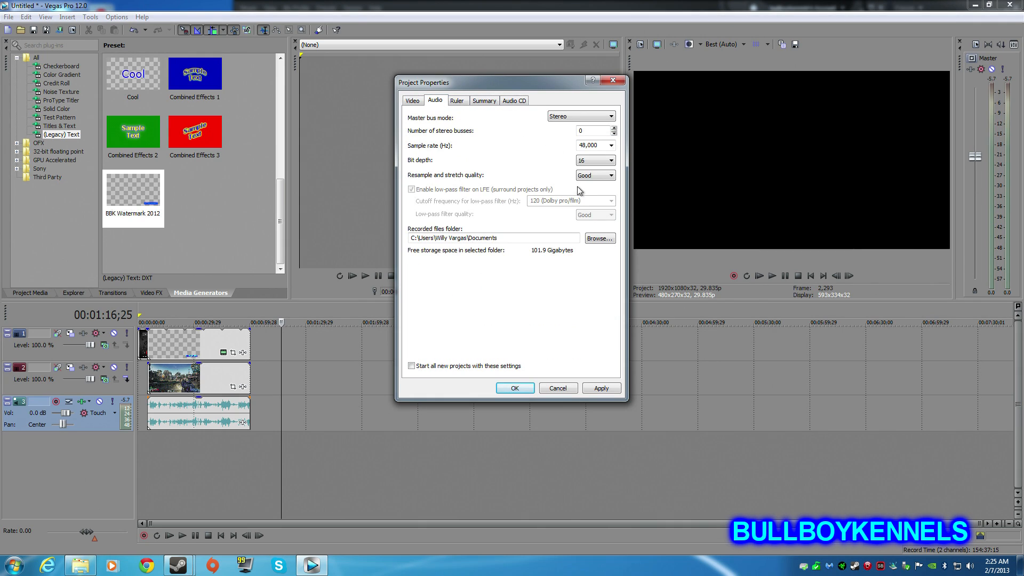
click(589, 165)
click(595, 180)
click(596, 180)
click(592, 201)
click(413, 100)
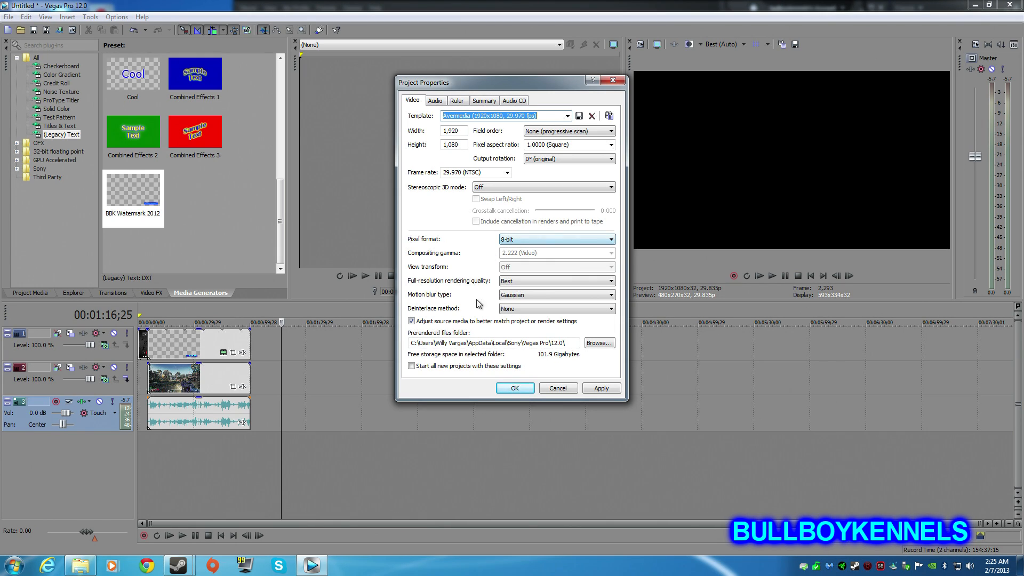
click(593, 389)
click(515, 395)
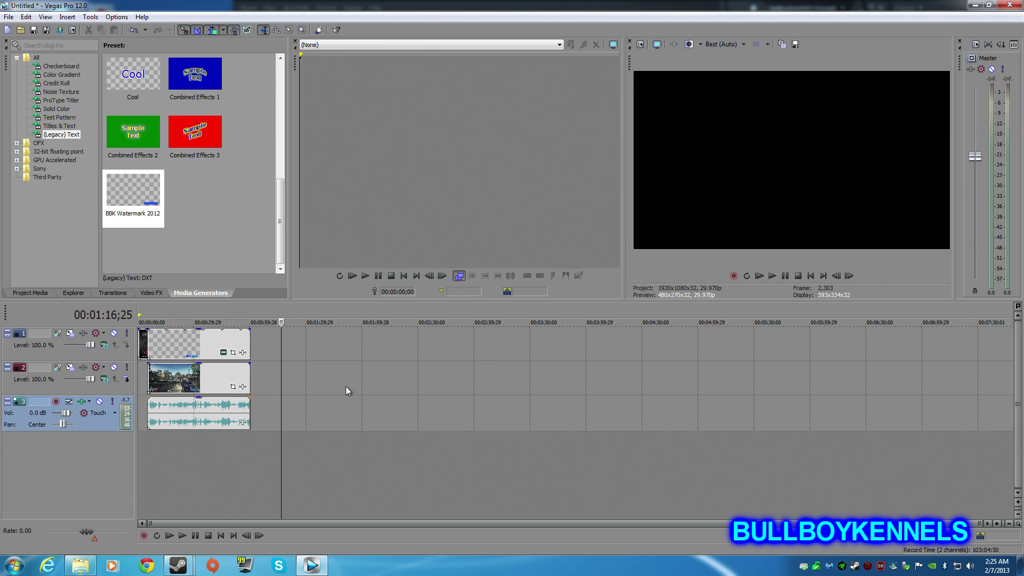
Set up a render of the project with 1 as the output file name.
click(248, 342)
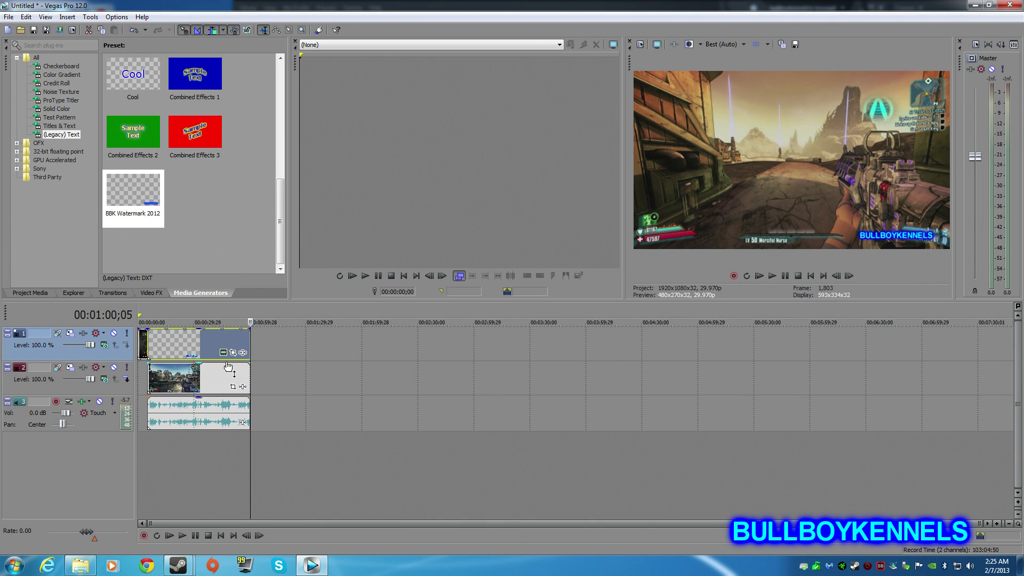
click(9, 17)
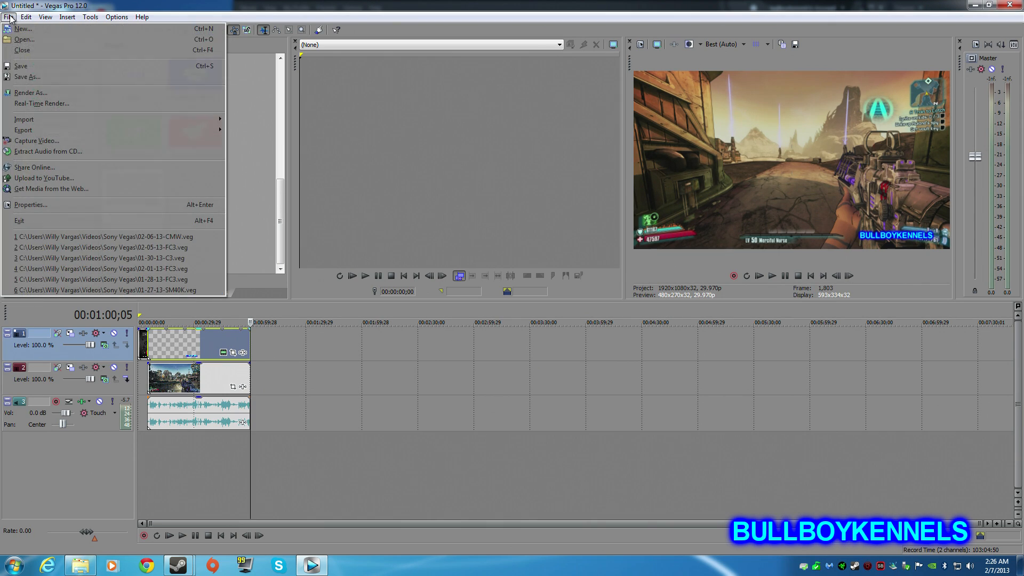
click(32, 92)
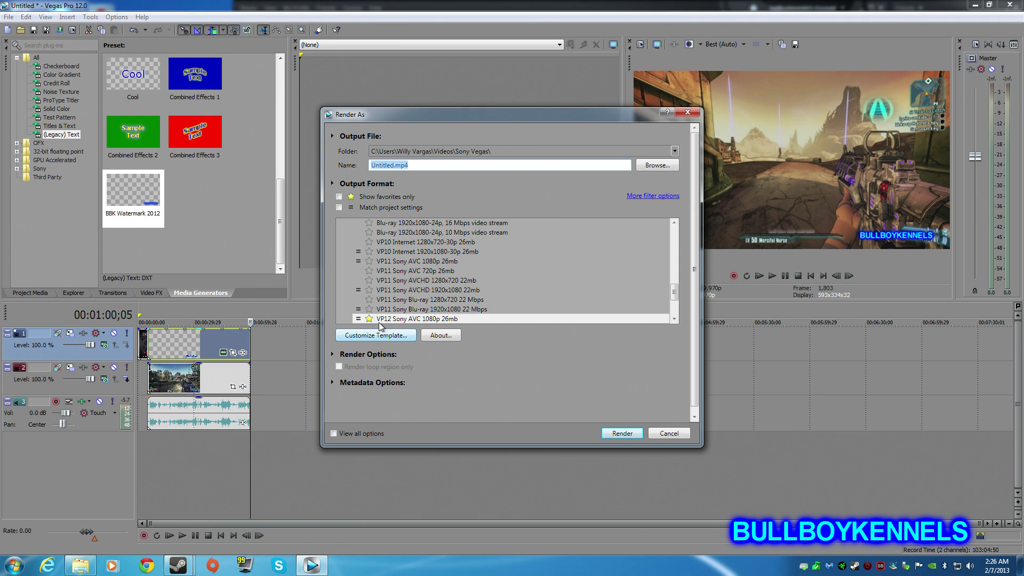
click(394, 166)
drag(373, 167, 394, 166)
text(1)
Open the custom settings of the VP12 Sony AVC 1080p 26mb template and examine its video entropy coding and bit rate options.
click(375, 336)
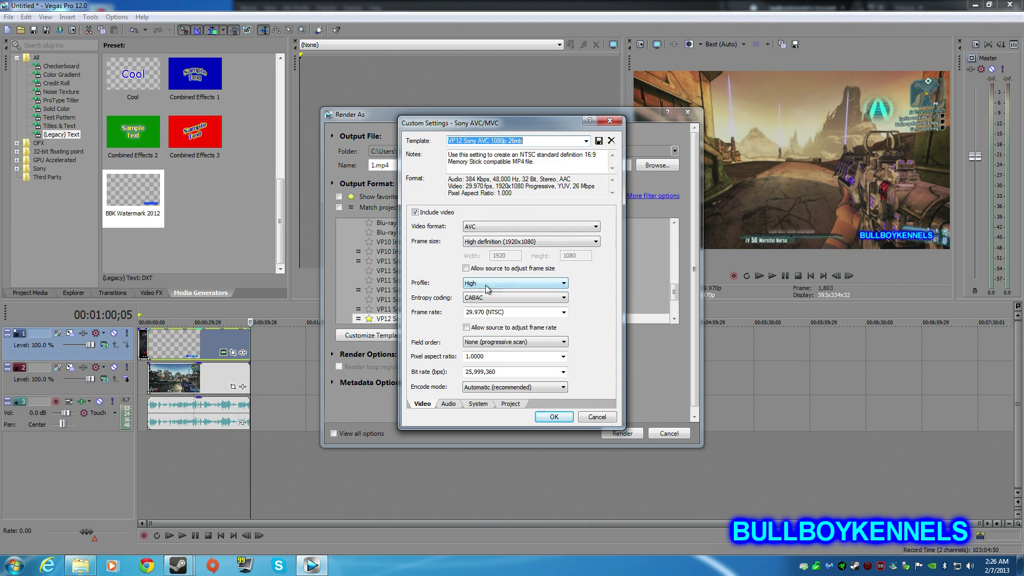
click(564, 299)
click(564, 299)
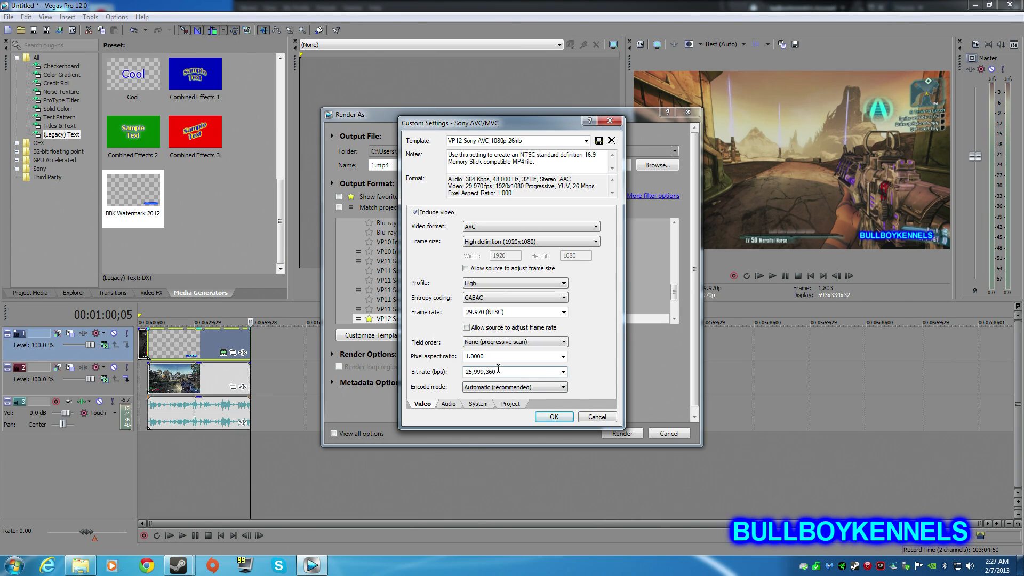
click(563, 371)
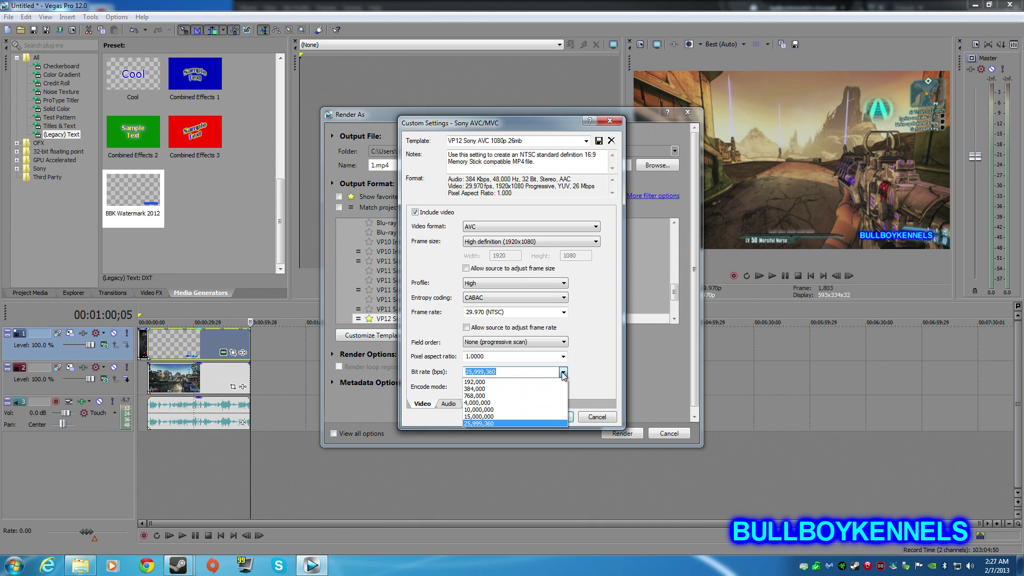
click(498, 424)
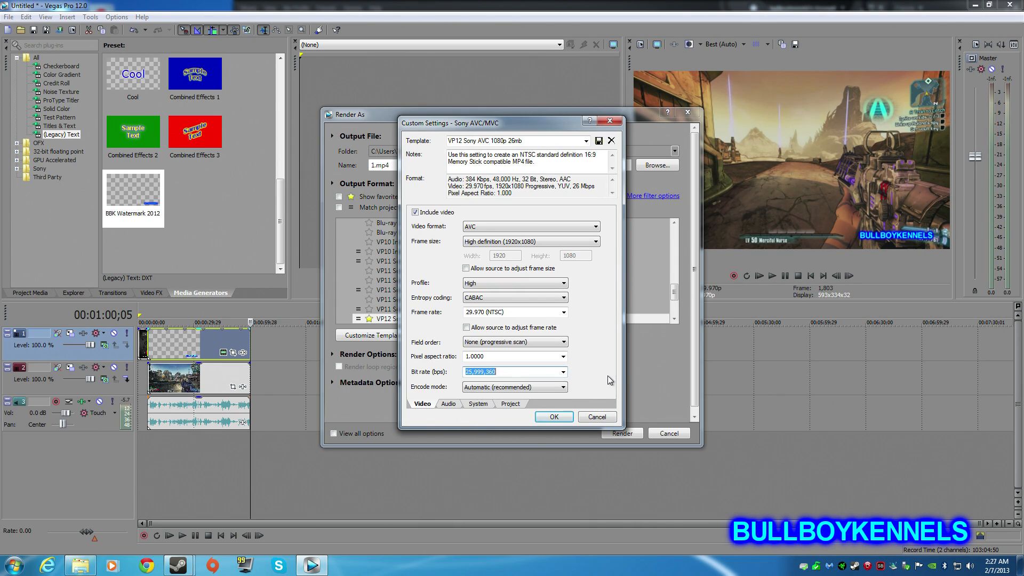
Examine the template's audio, system and project render settings, recheck the video settings, and cancel the customization.
click(448, 406)
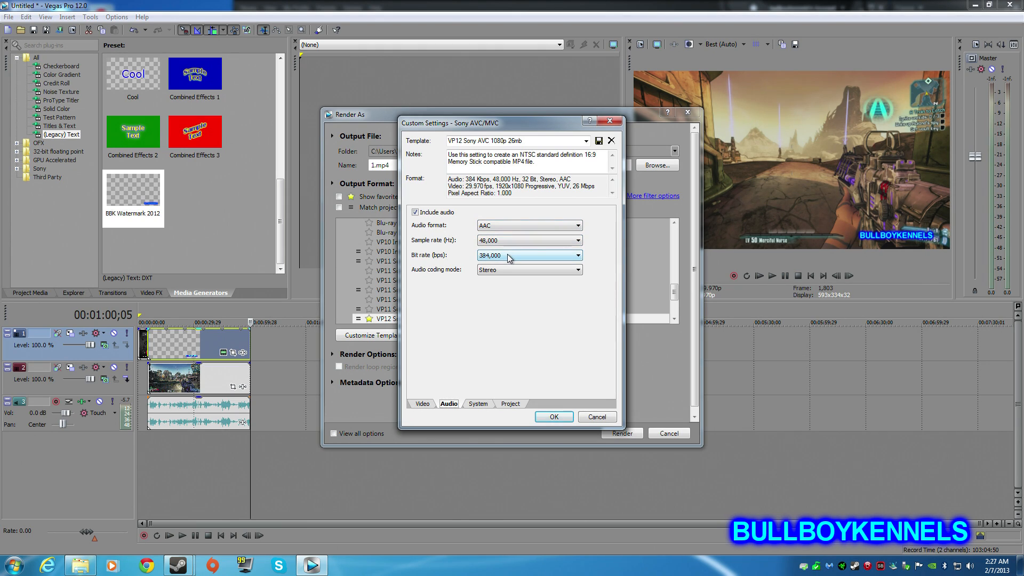
click(479, 404)
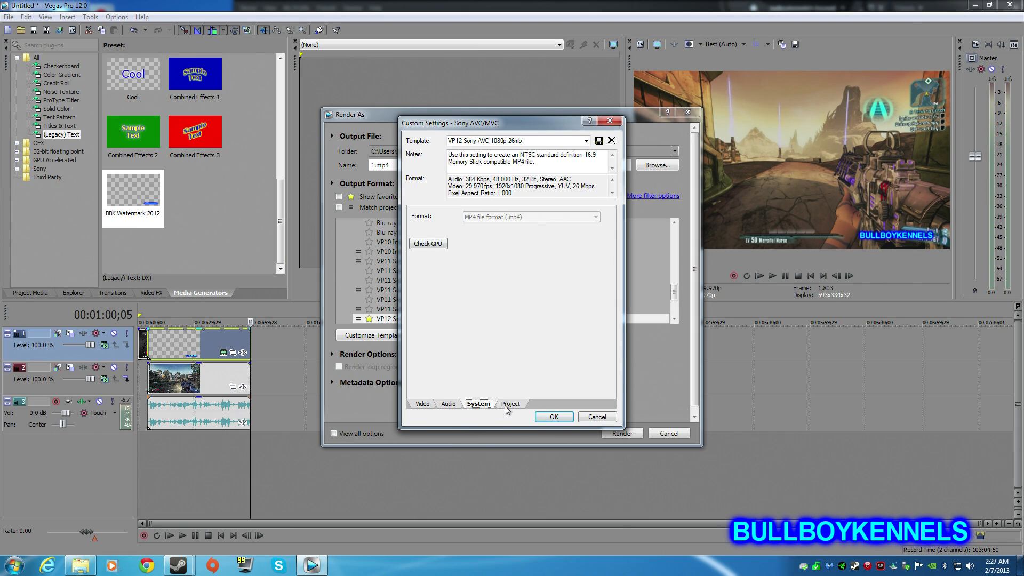
click(506, 406)
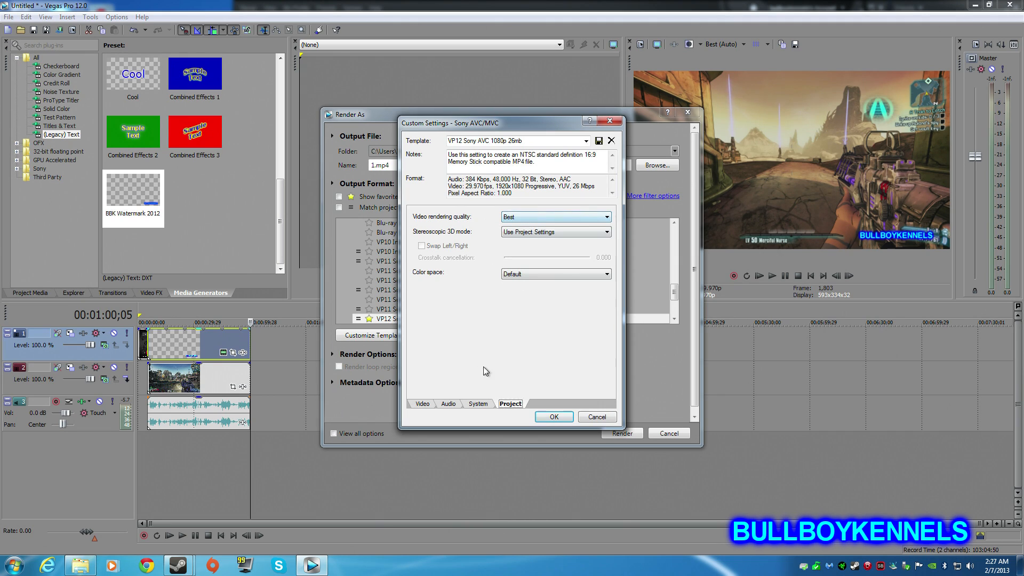
click(423, 404)
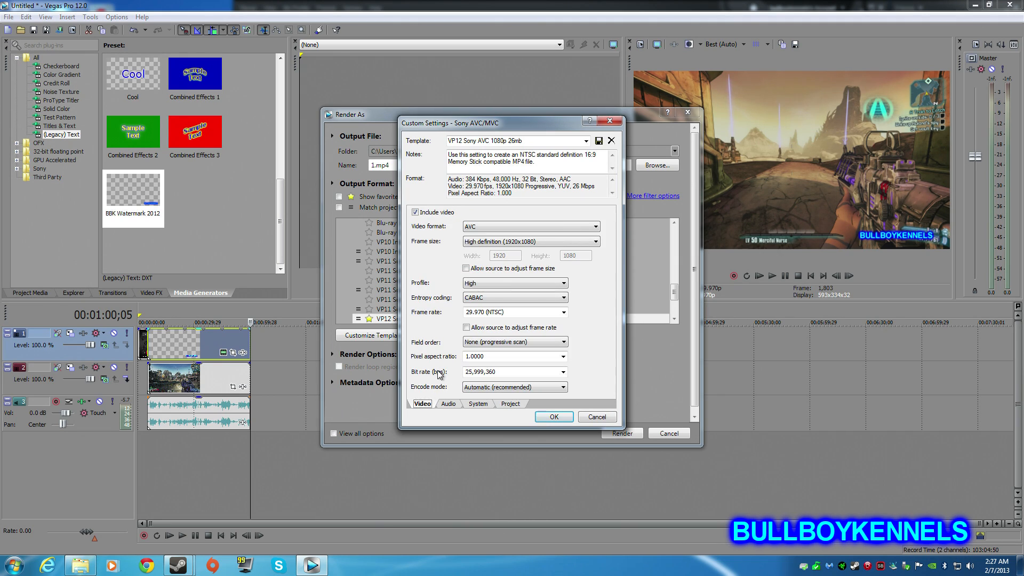
click(594, 417)
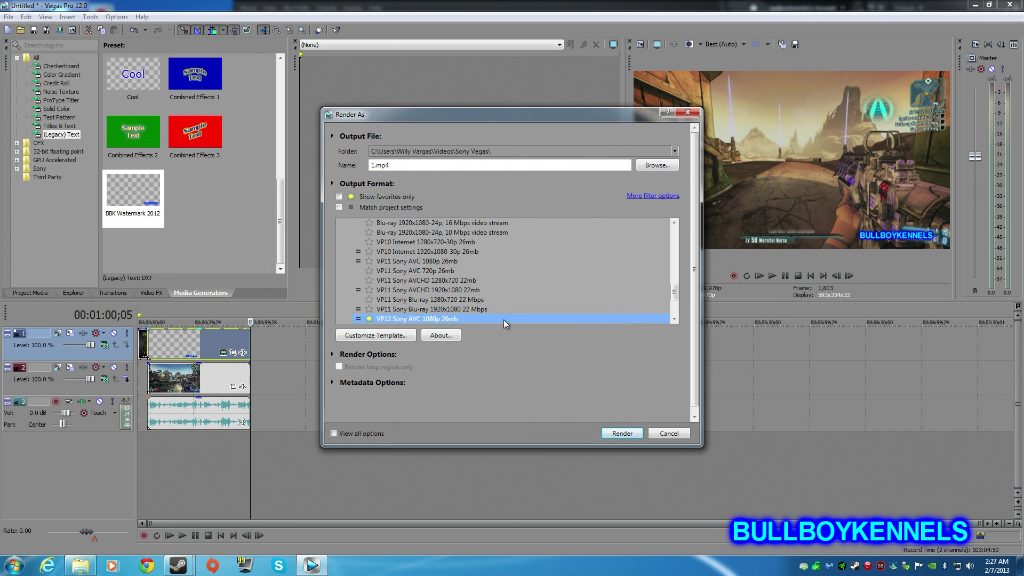
Render the project to 1.mp4 with the VP12 Sony AVC 1080p 26mb template, and play back the finished video at lowered volume before closing it.
click(618, 434)
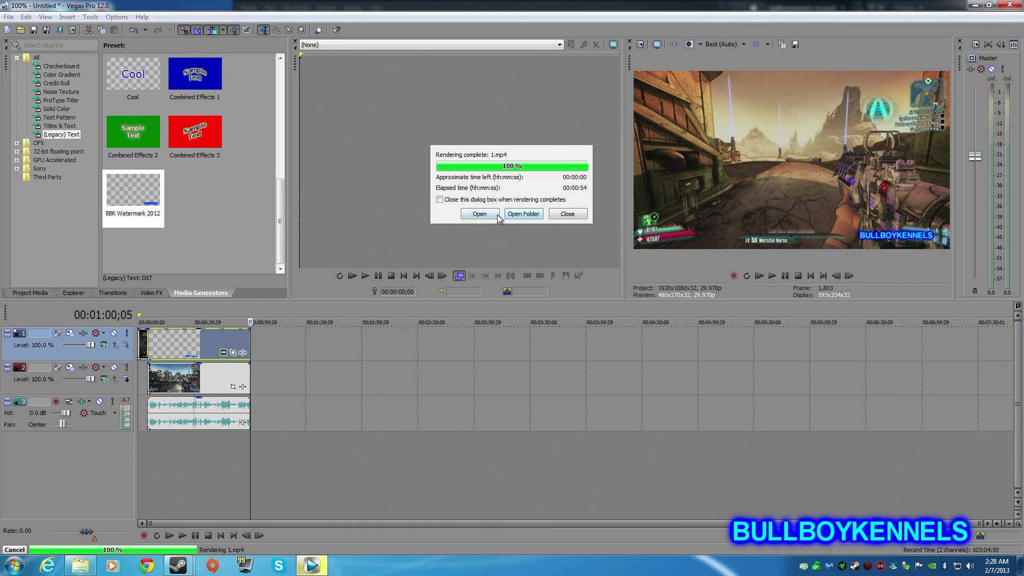
click(479, 214)
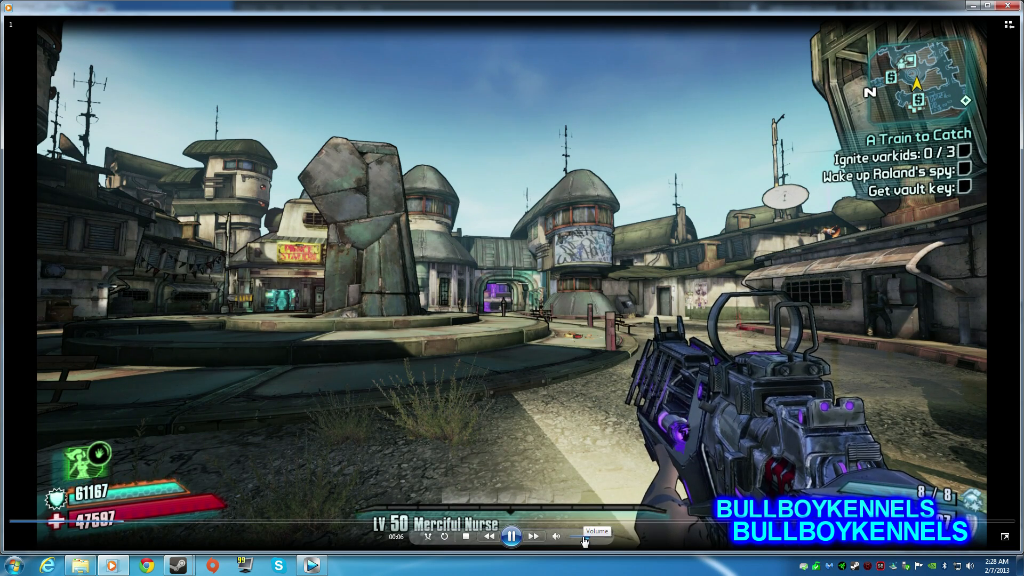
scroll(599, 543, down, 3)
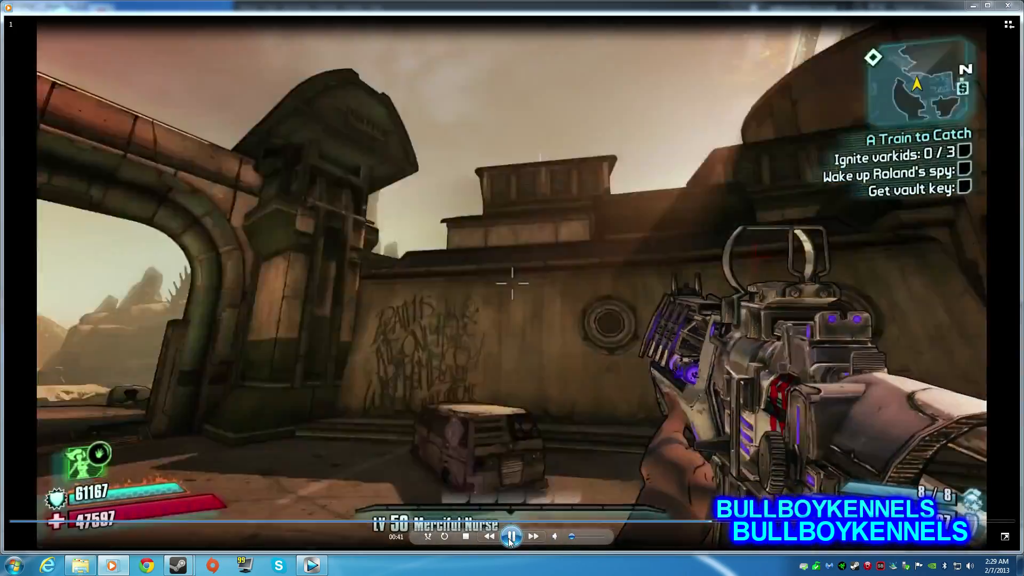
click(511, 537)
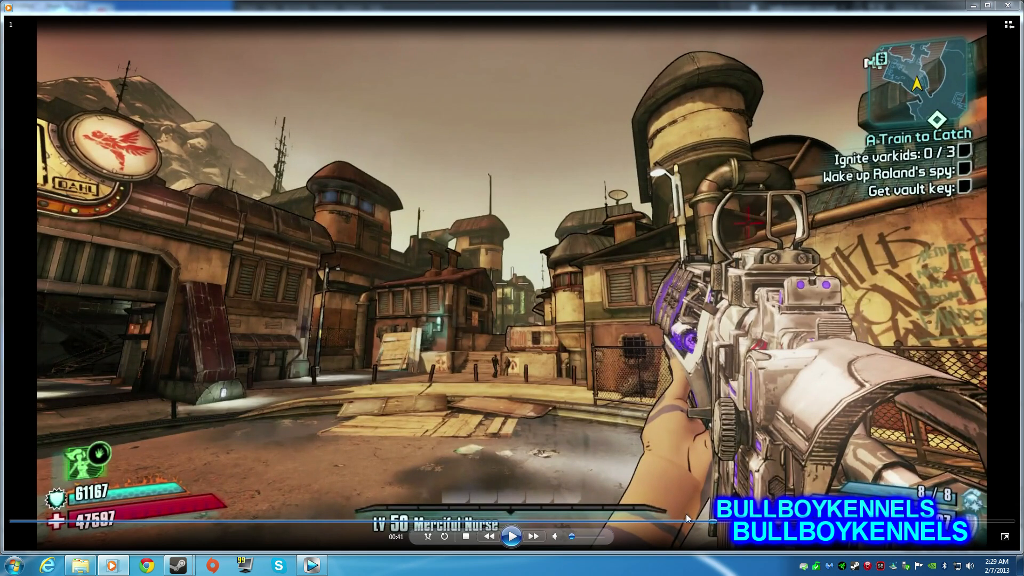
click(1008, 6)
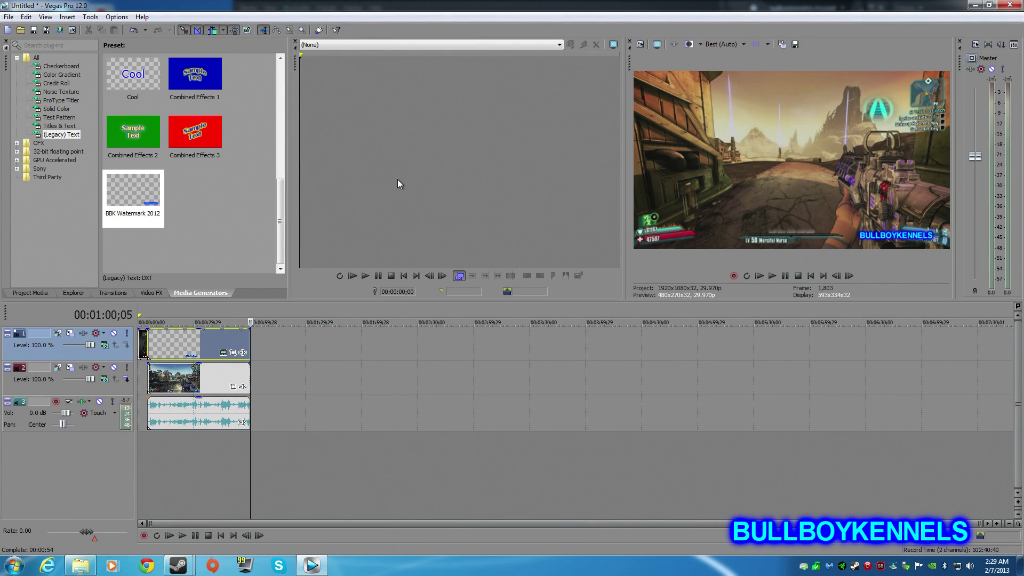